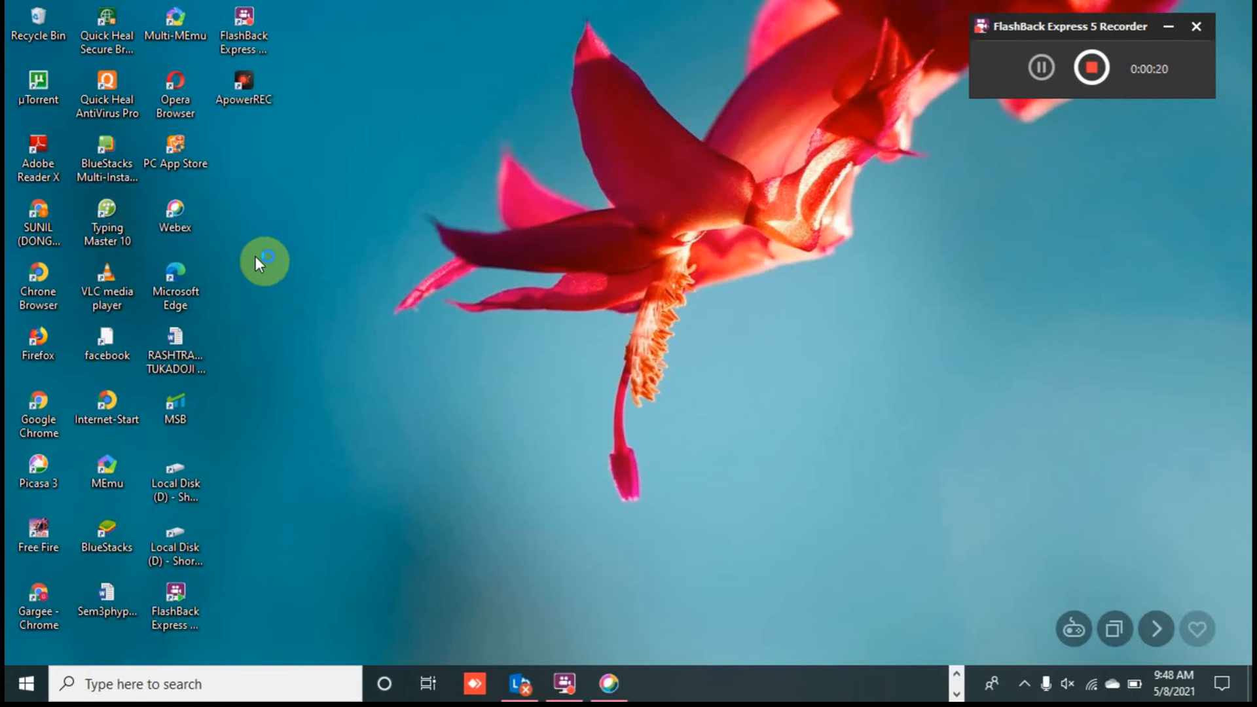
Step: Launch Chrome and go to Google Classroom from the list of Google apps
{"action": "double_click", "coordinate": [34, 217]}
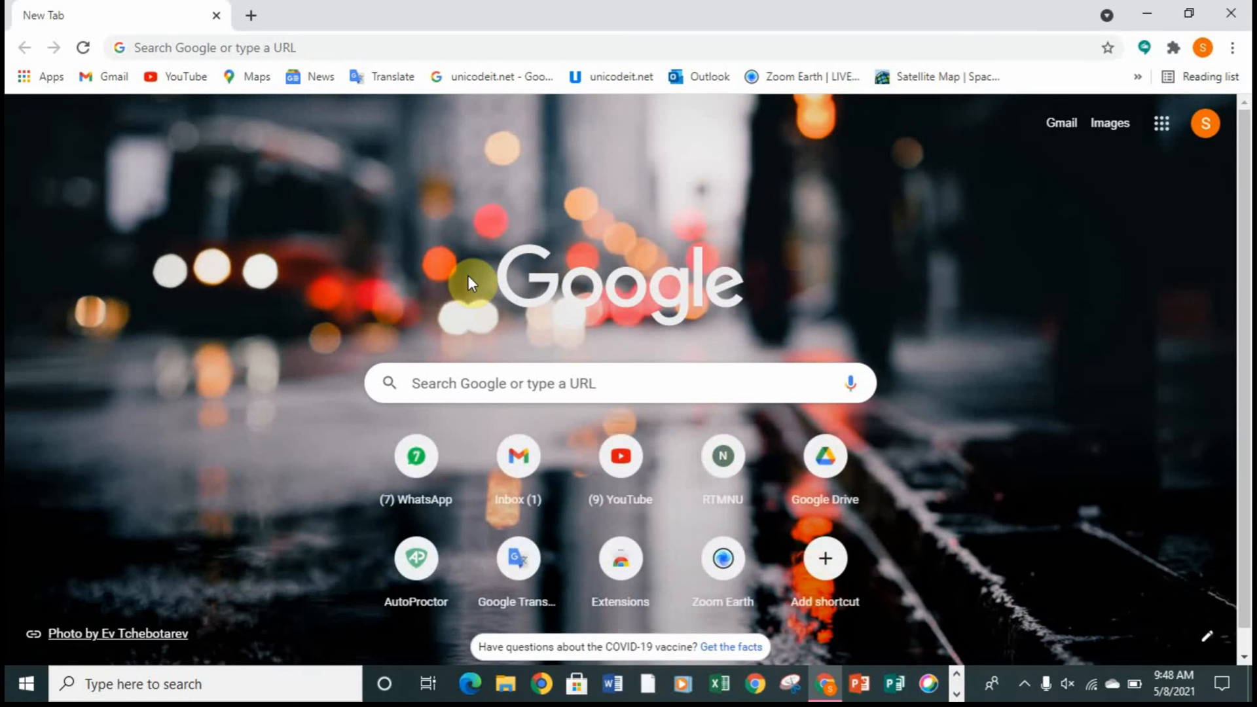
{"action": "left_click", "coordinate": [1161, 123]}
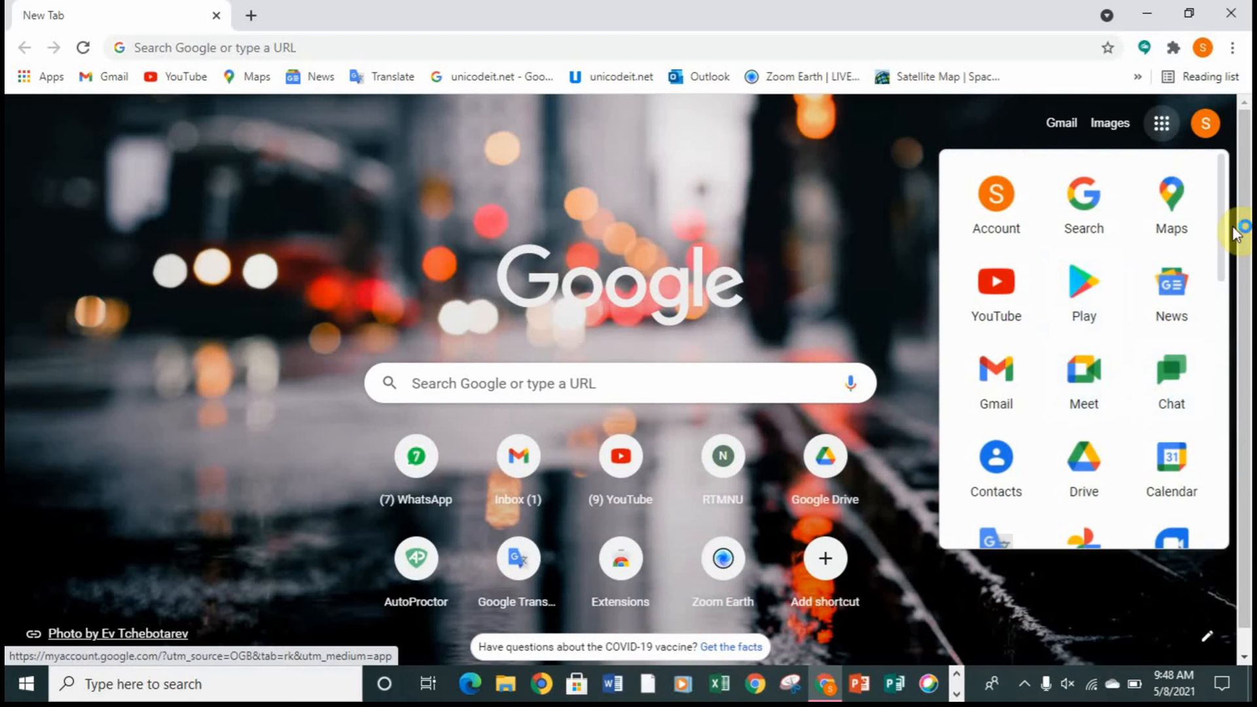
{"action": "left_click_drag", "start_coordinate": [1224, 239], "coordinate": [1237, 421]}
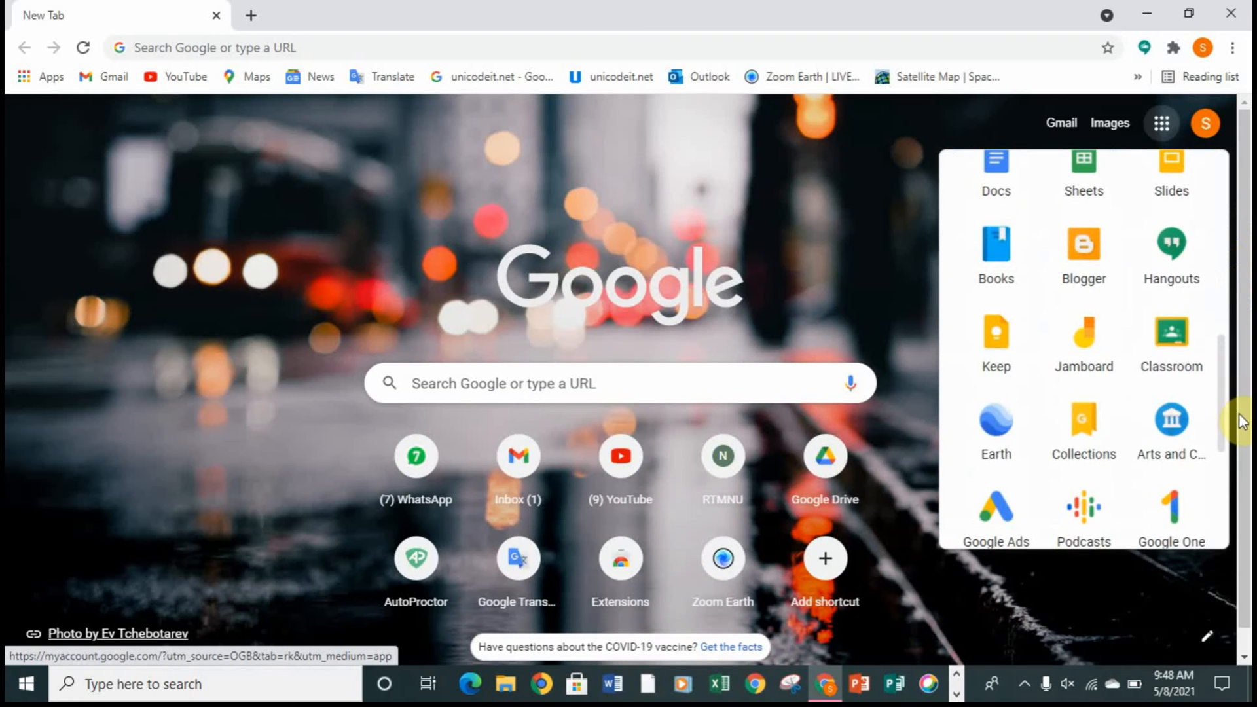
{"action": "left_click", "coordinate": [1170, 348]}
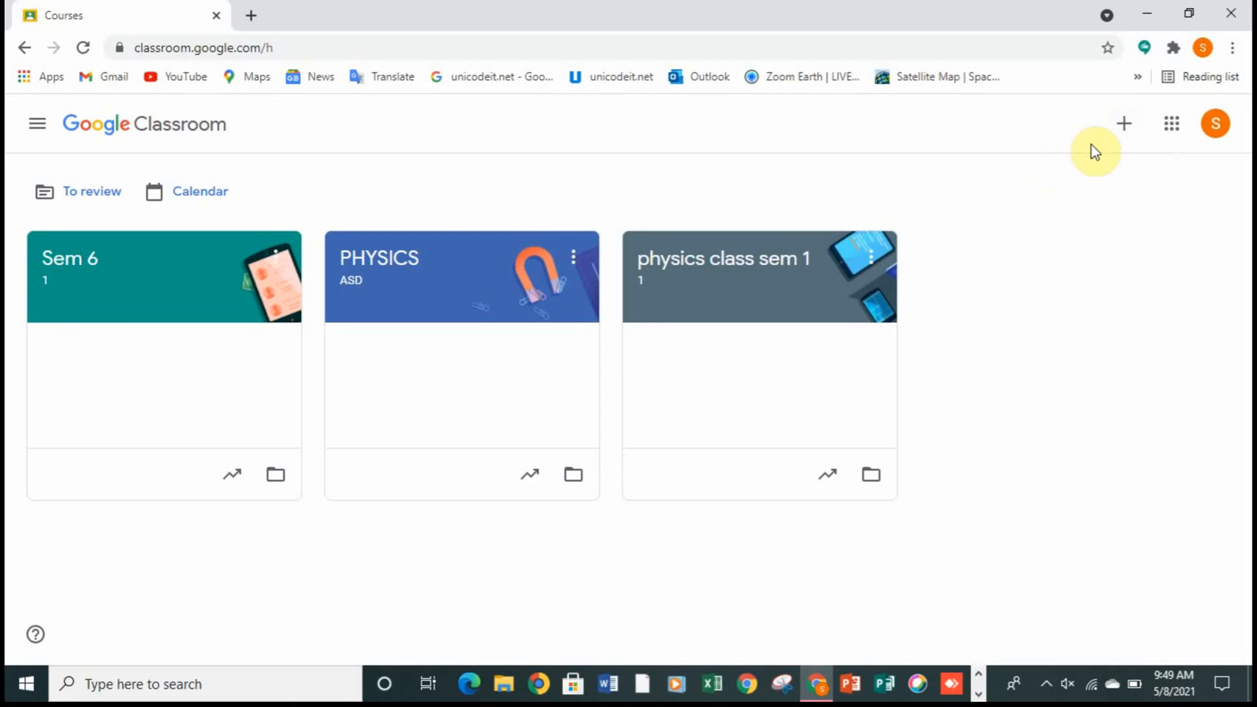
{"action": "left_click", "coordinate": [1126, 128]}
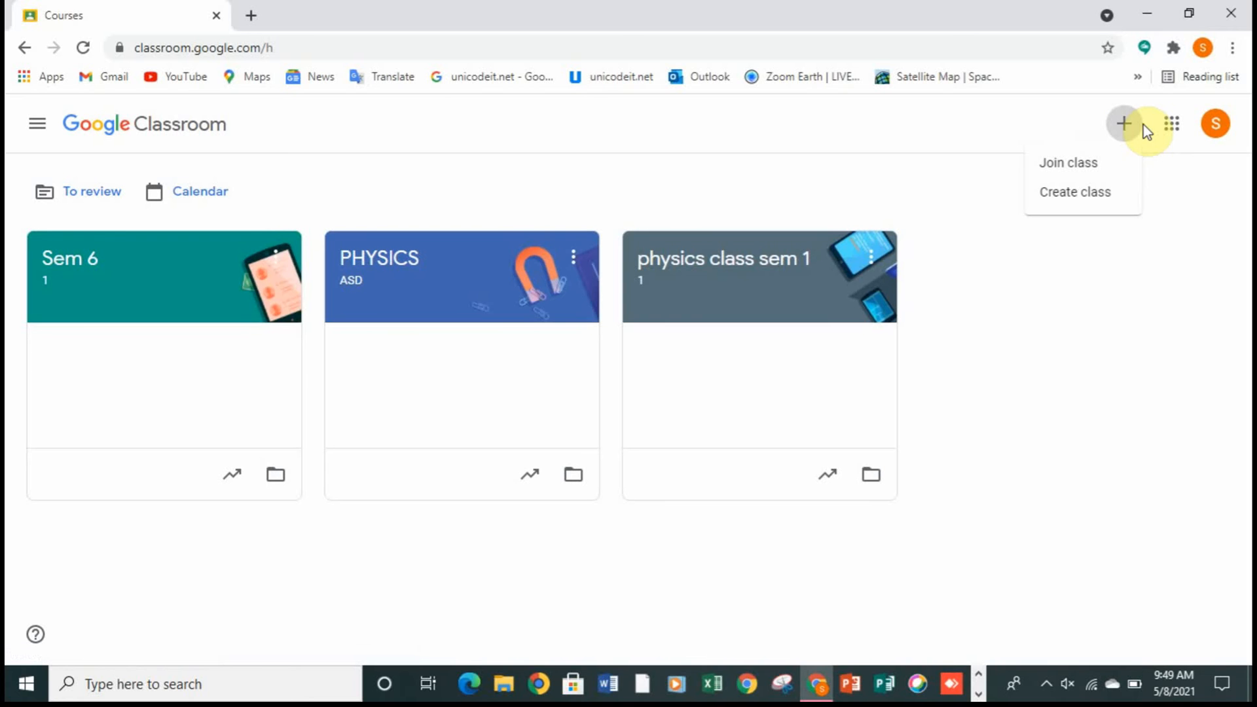
{"action": "left_click", "coordinate": [1107, 200]}
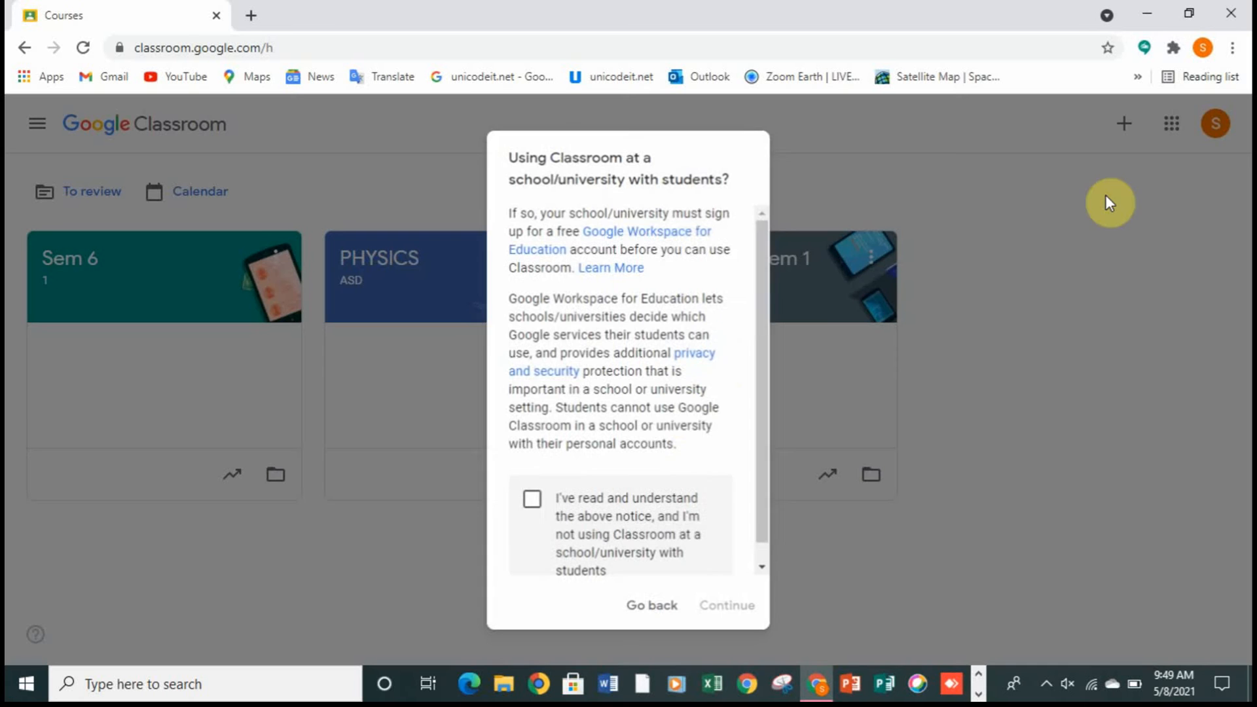
{"action": "left_click", "coordinate": [619, 499]}
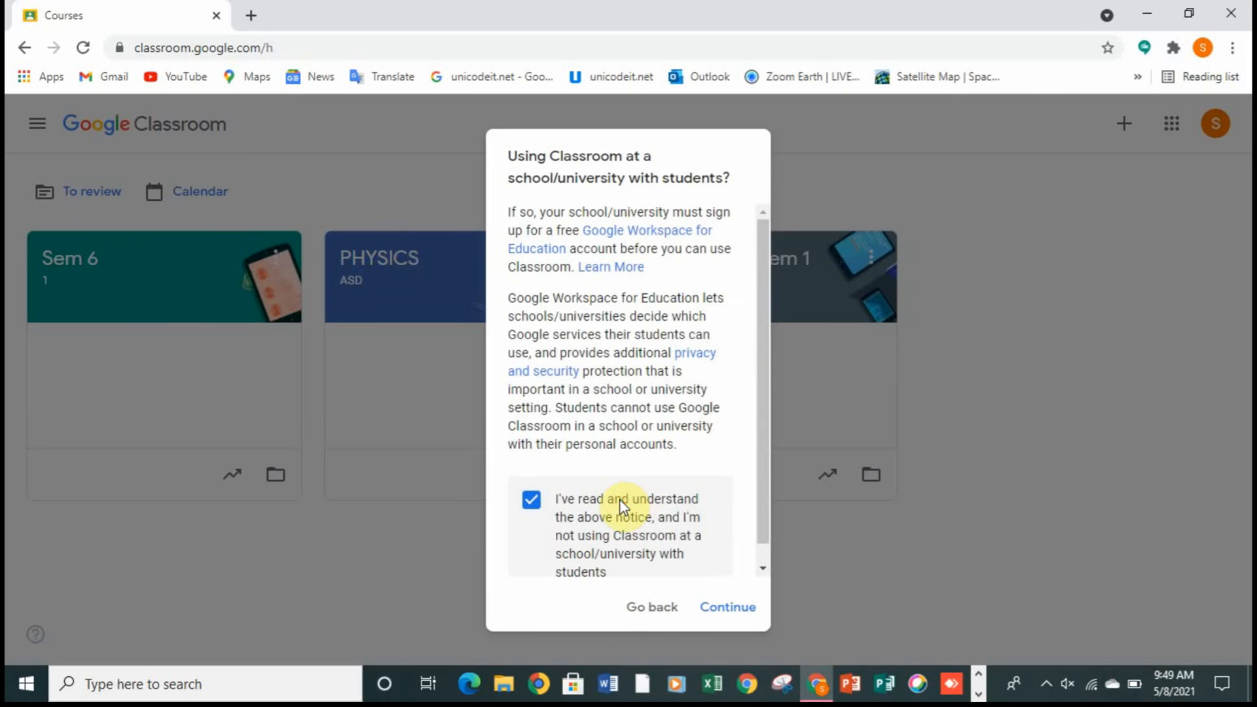
{"action": "left_click_drag", "start_coordinate": [767, 420], "coordinate": [777, 502]}
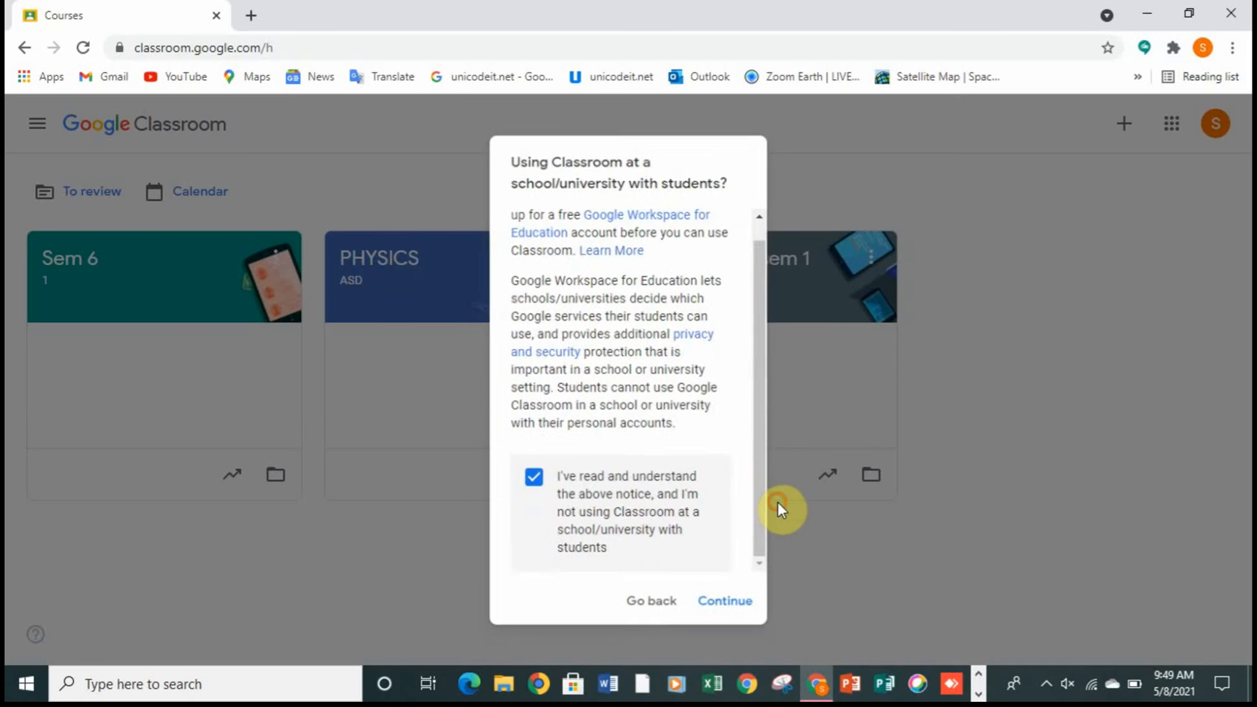
Step: Start creating a class and acknowledge the notice about not using Classroom at a school/university with students
{"action": "left_click", "coordinate": [1124, 124]}
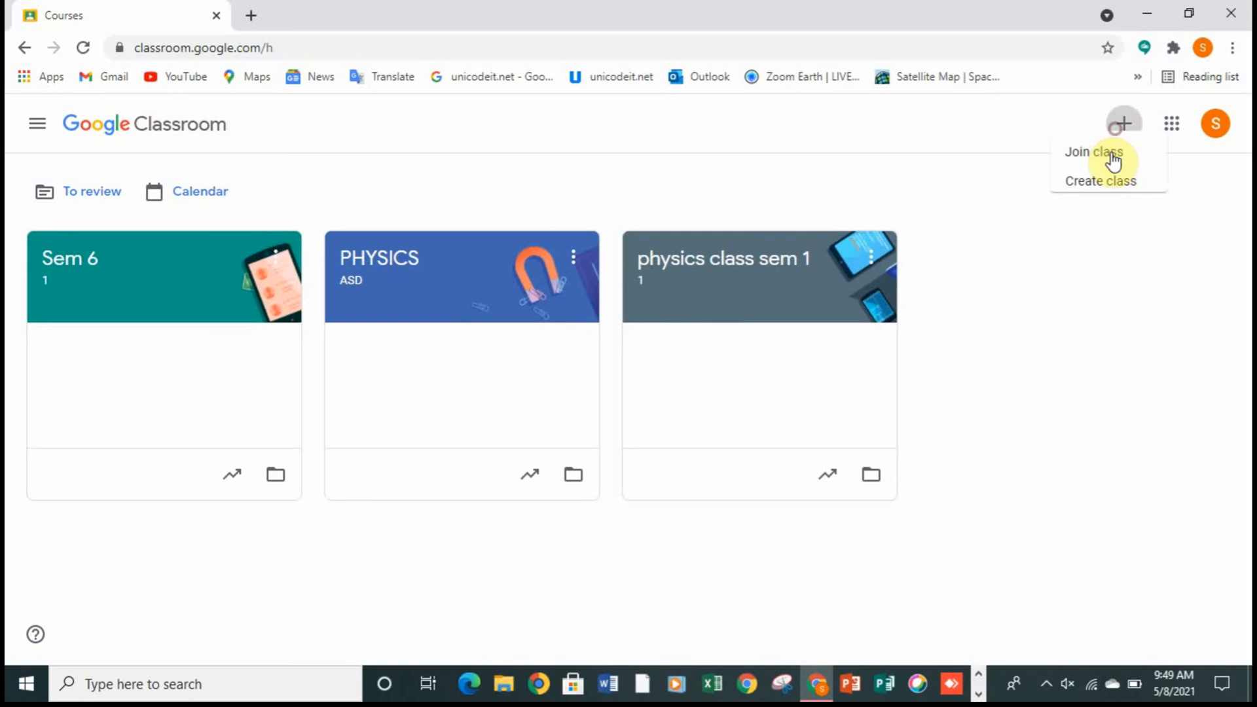
{"action": "left_click", "coordinate": [1090, 208]}
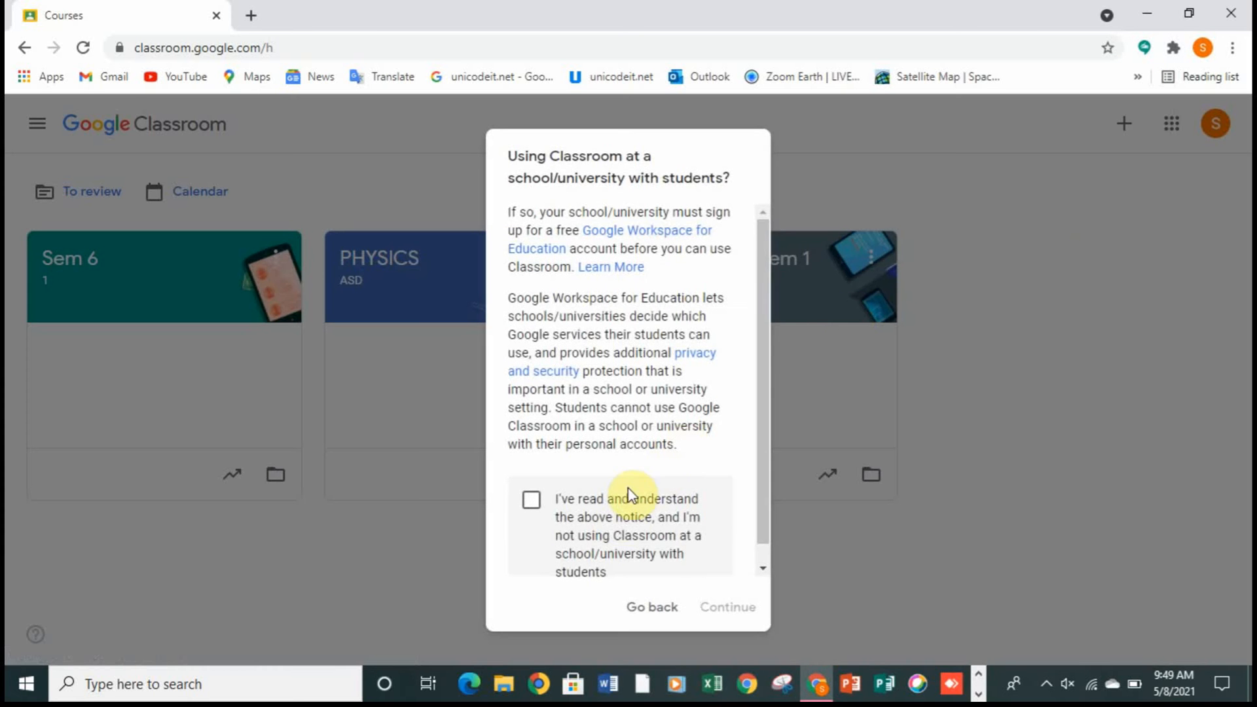
{"action": "left_click", "coordinate": [620, 513]}
{"action": "left_click", "coordinate": [758, 615]}
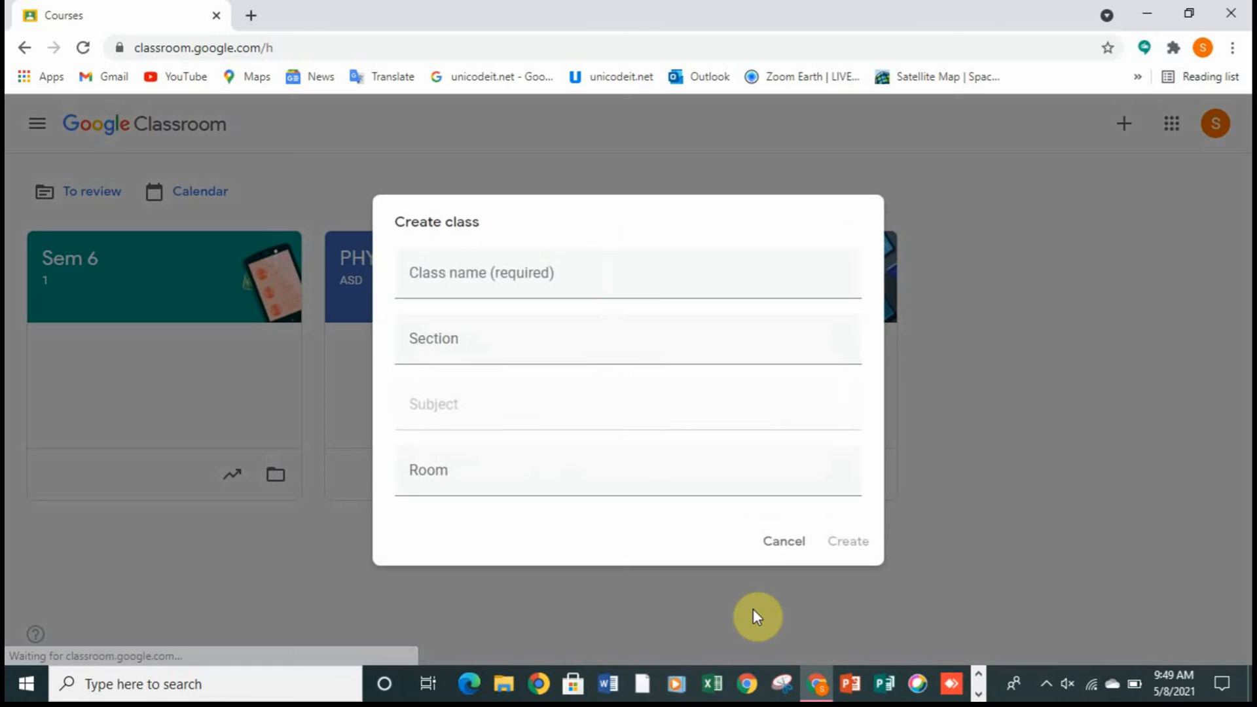
Step: Enter "semester 4" as the class name and 1 as the section
{"action": "left_click", "coordinate": [629, 296]}
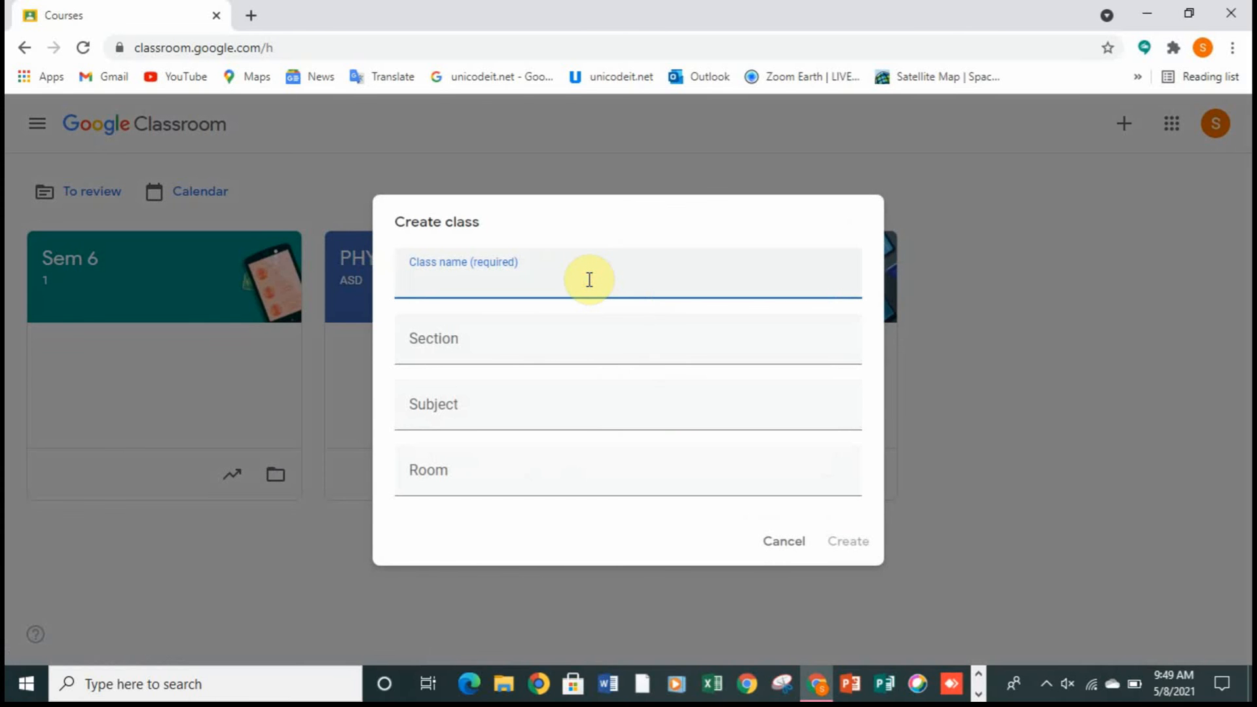
{"action": "type", "text": "semester"}
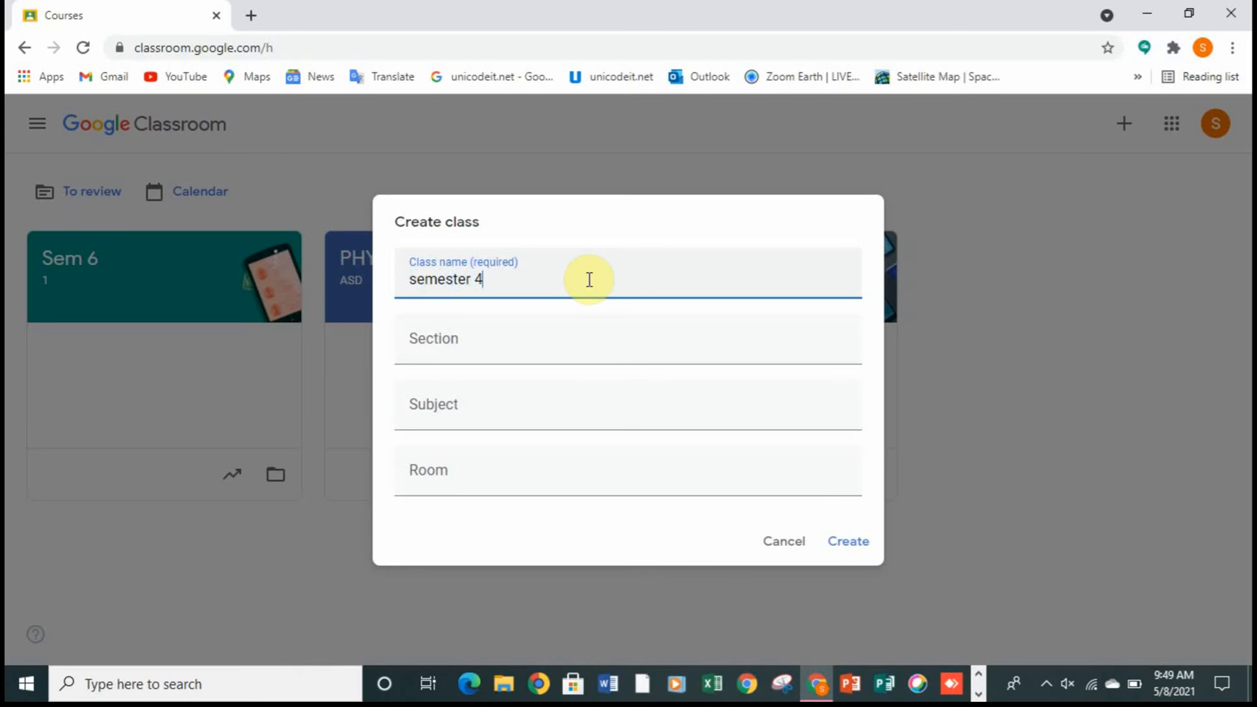
{"action": "type", "text": " 4"}
{"action": "left_click", "coordinate": [533, 360]}
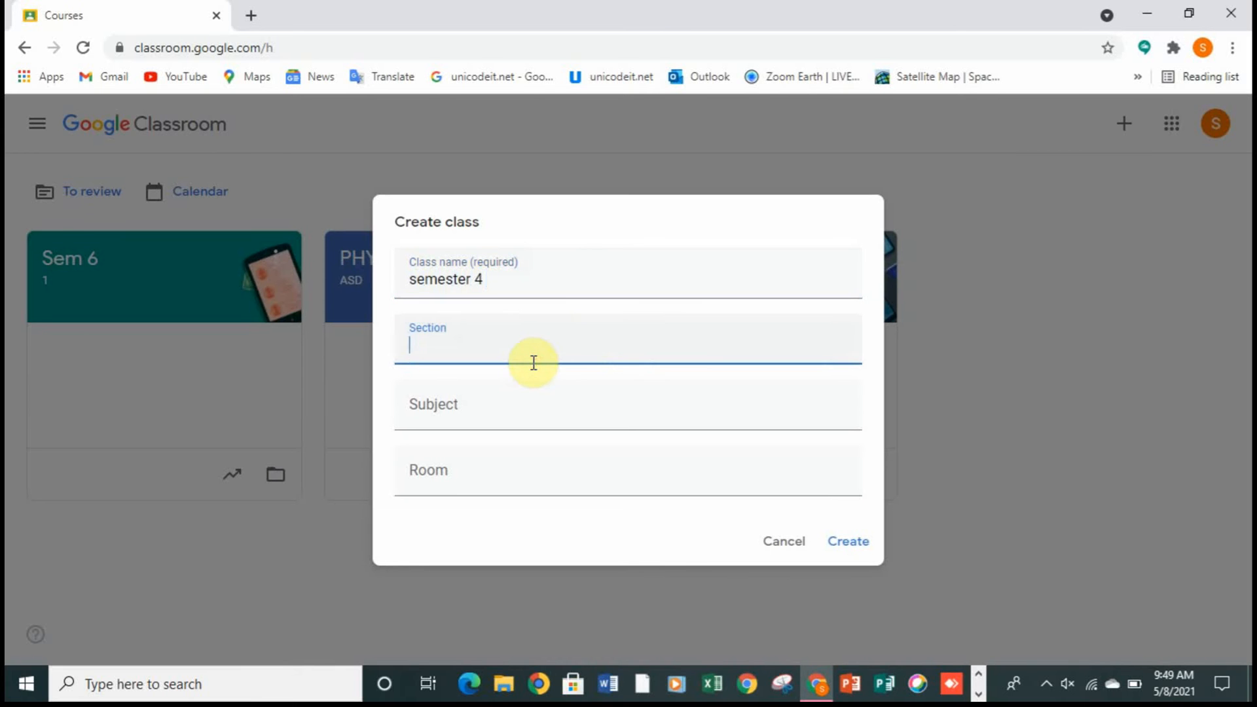
{"action": "type", "text": "1"}
Step: Set the subject to Physics and the room to 3, and create the class
{"action": "left_click", "coordinate": [505, 411]}
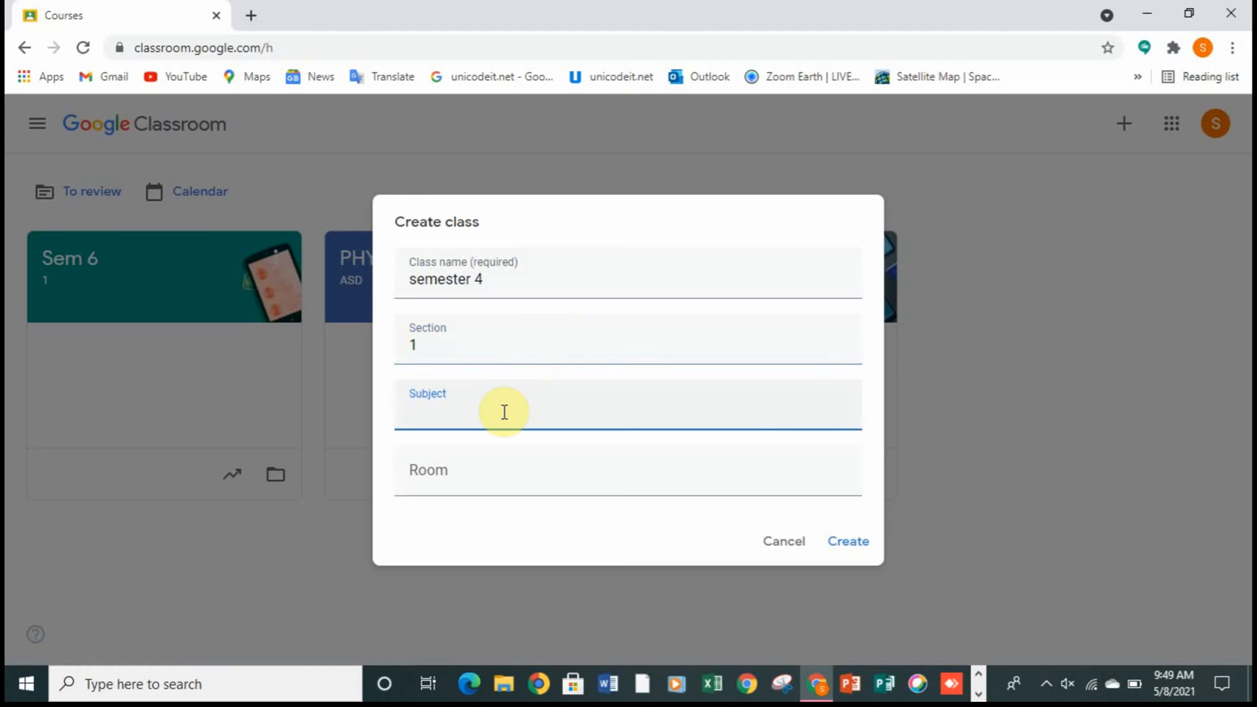
{"action": "type", "text": "p"}
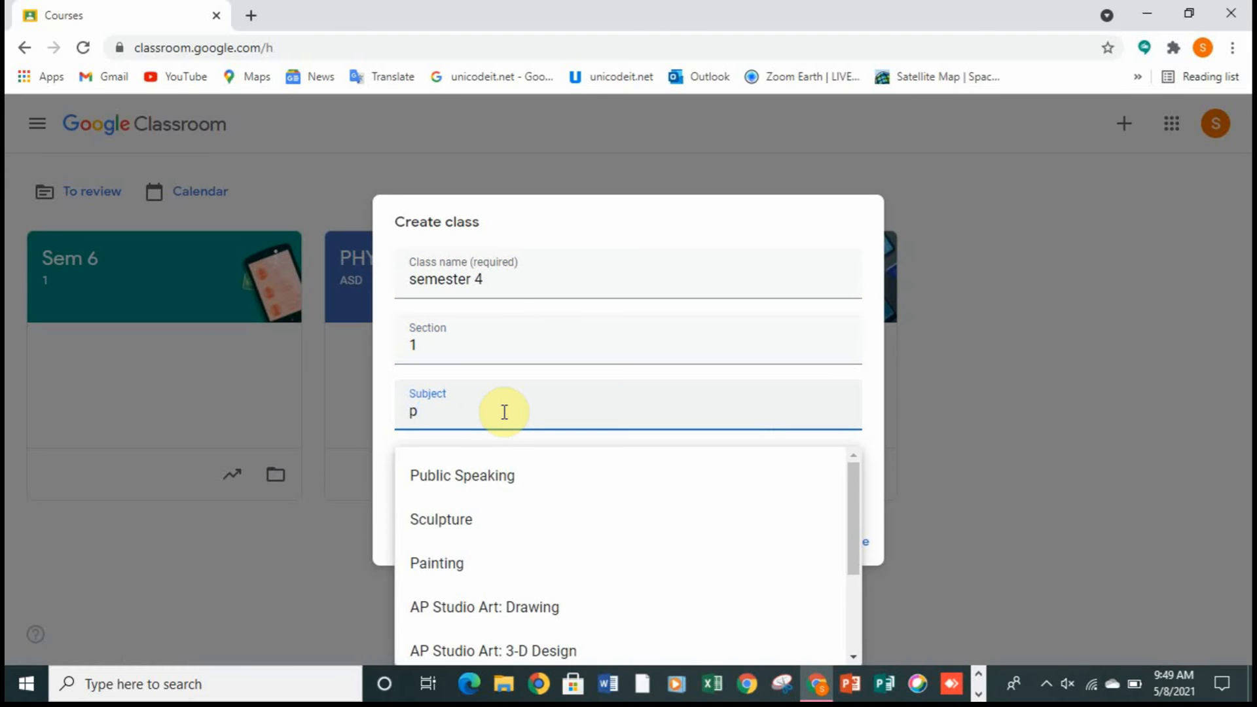
{"action": "type", "text": "hys"}
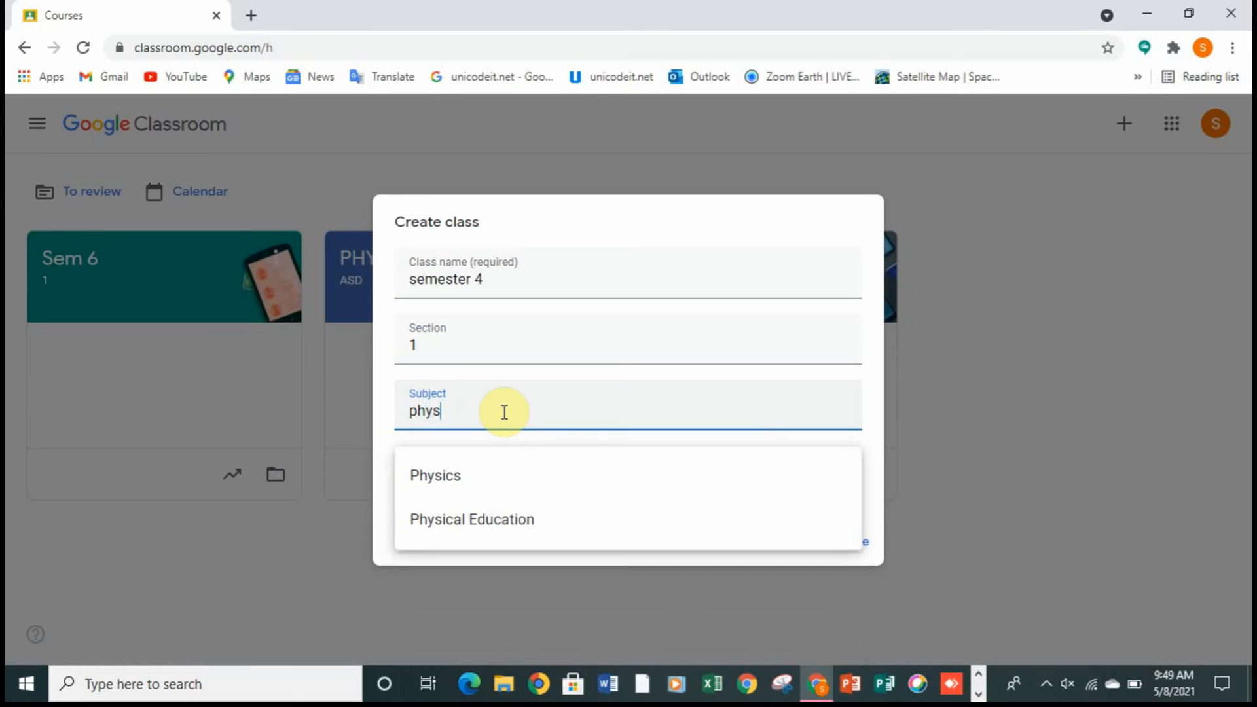
{"action": "left_click", "coordinate": [492, 482]}
{"action": "left_click", "coordinate": [485, 477]}
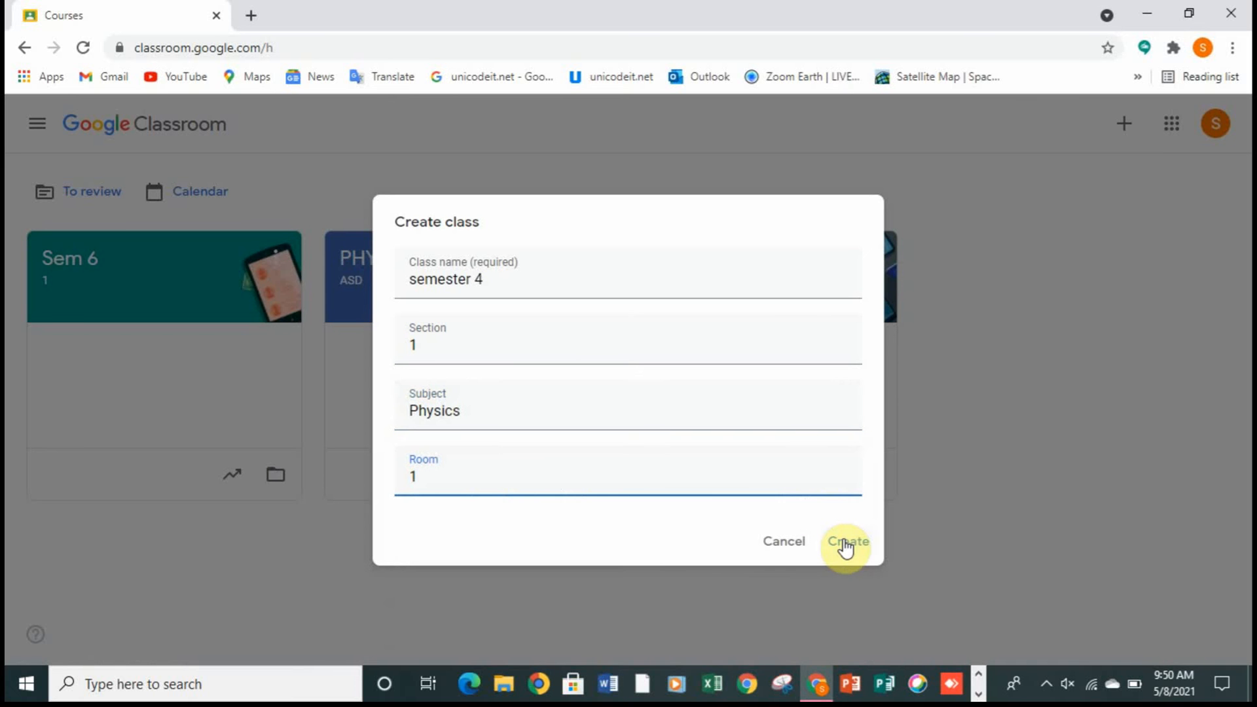
{"action": "type", "text": "3"}
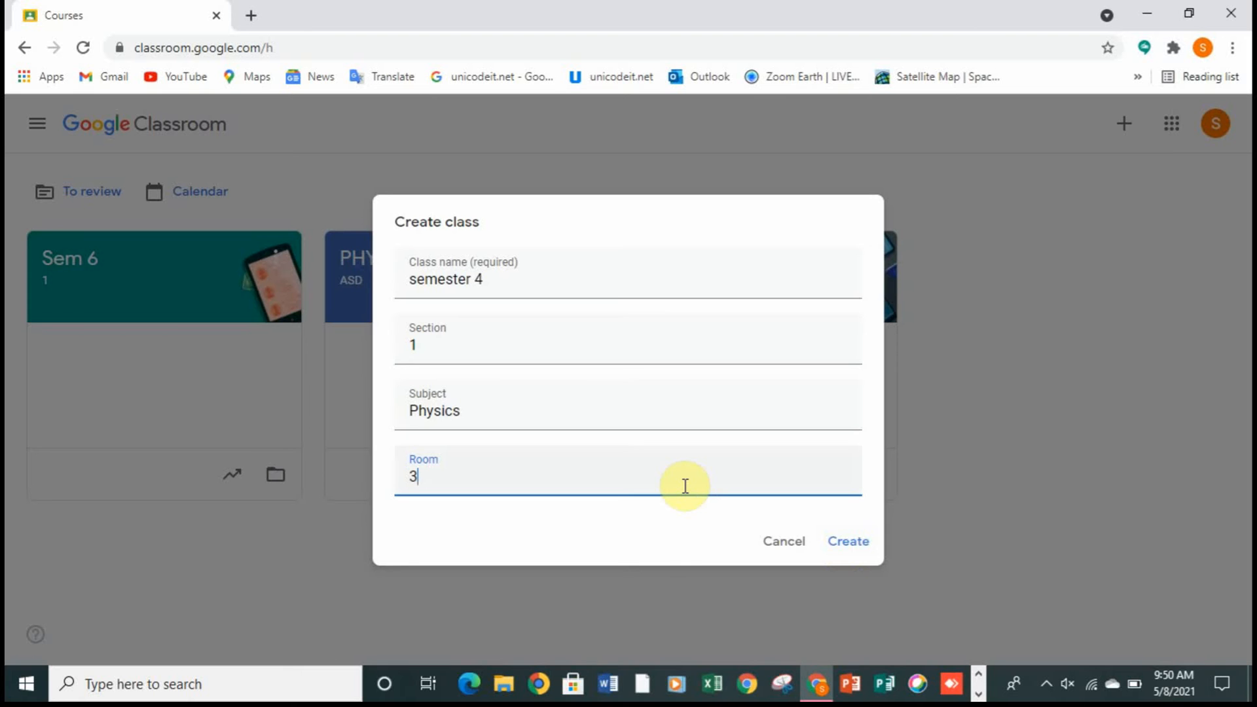
{"action": "left_click", "coordinate": [846, 543]}
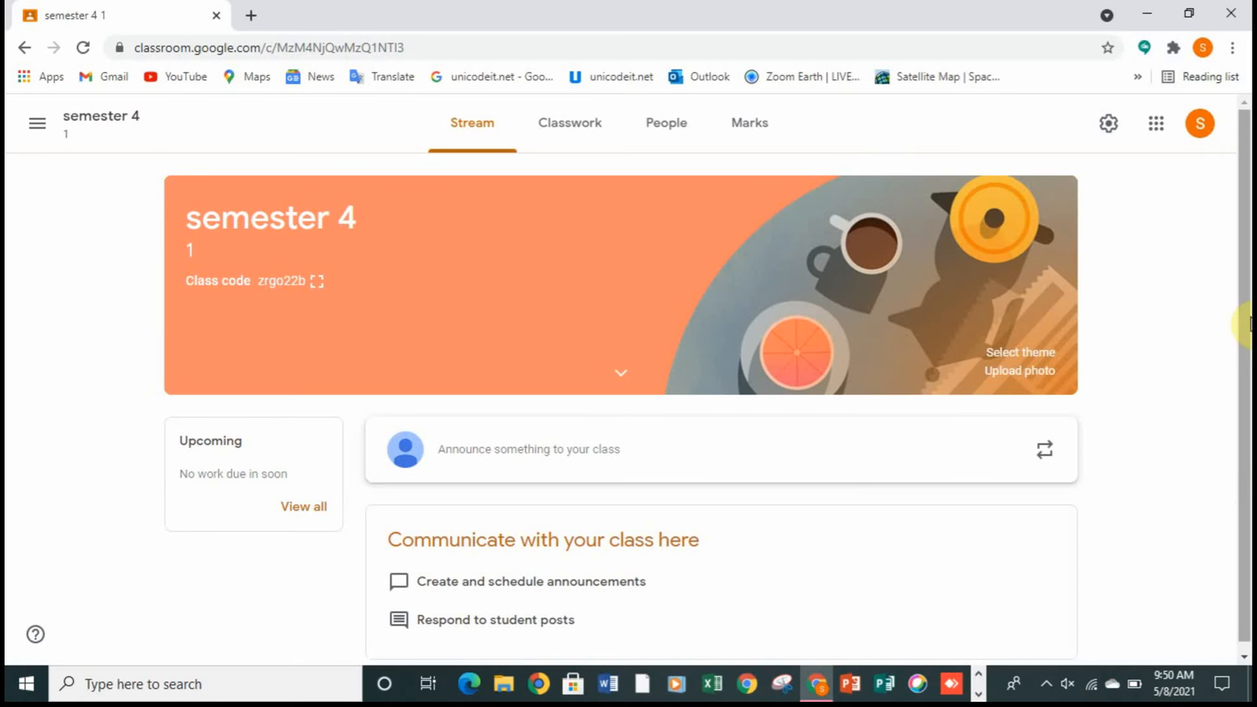
Step: Look through the new class's Stream, Classwork and People pages
{"action": "scroll", "coordinate": [1247, 307], "scroll_direction": "down", "scroll_amount": 1}
{"action": "left_click_drag", "start_coordinate": [1250, 309], "coordinate": [1249, 427]}
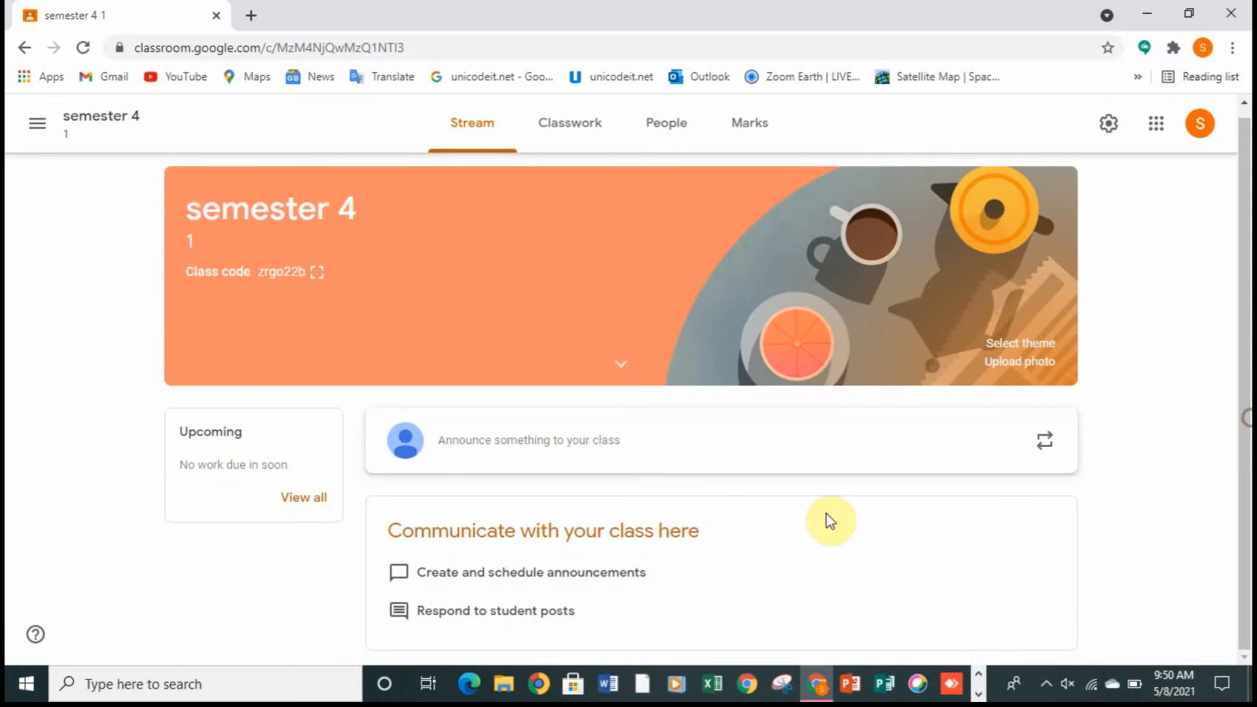
{"action": "left_click", "coordinate": [576, 134]}
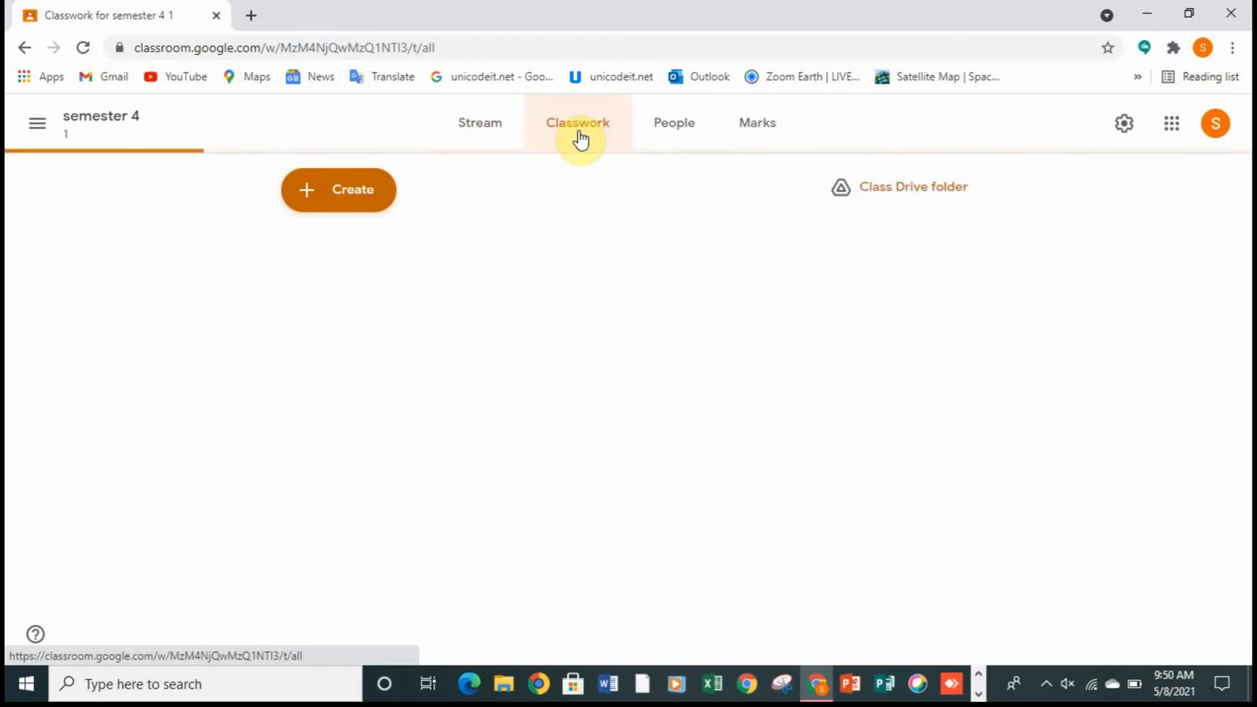
{"action": "left_click", "coordinate": [682, 127]}
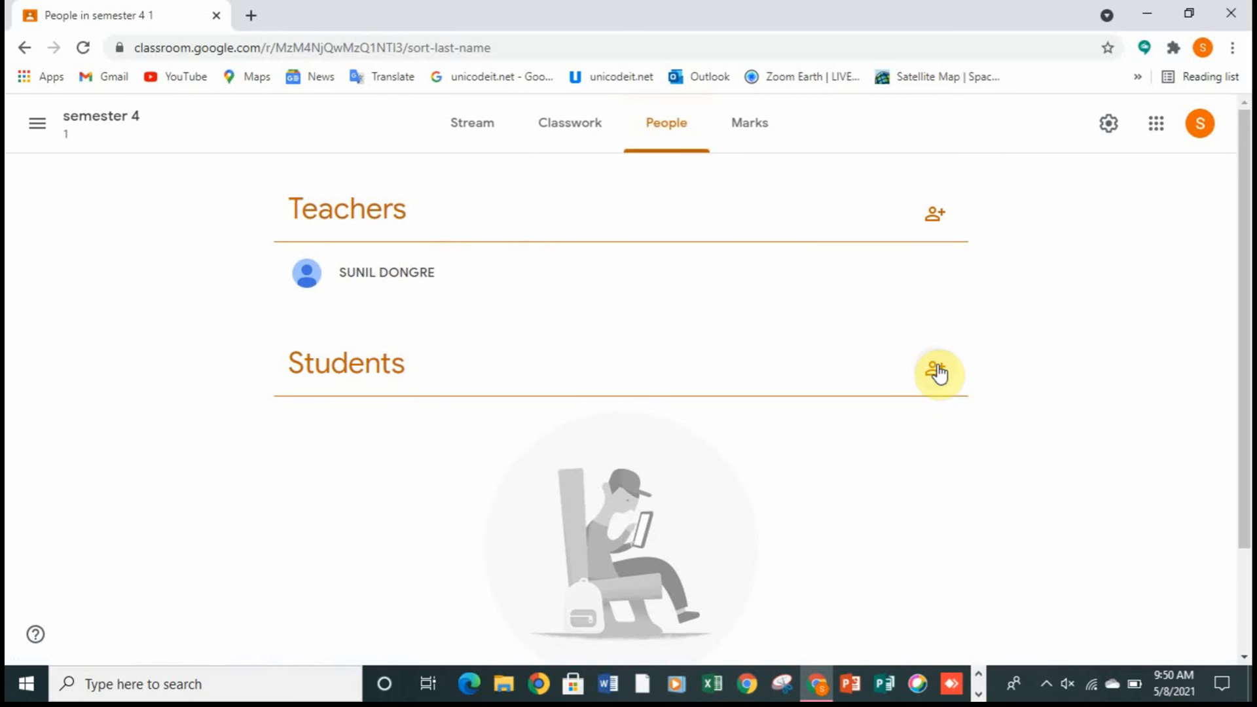
Step: Return to the class stream, display the class code enlarged, and close it again
{"action": "left_click", "coordinate": [498, 125]}
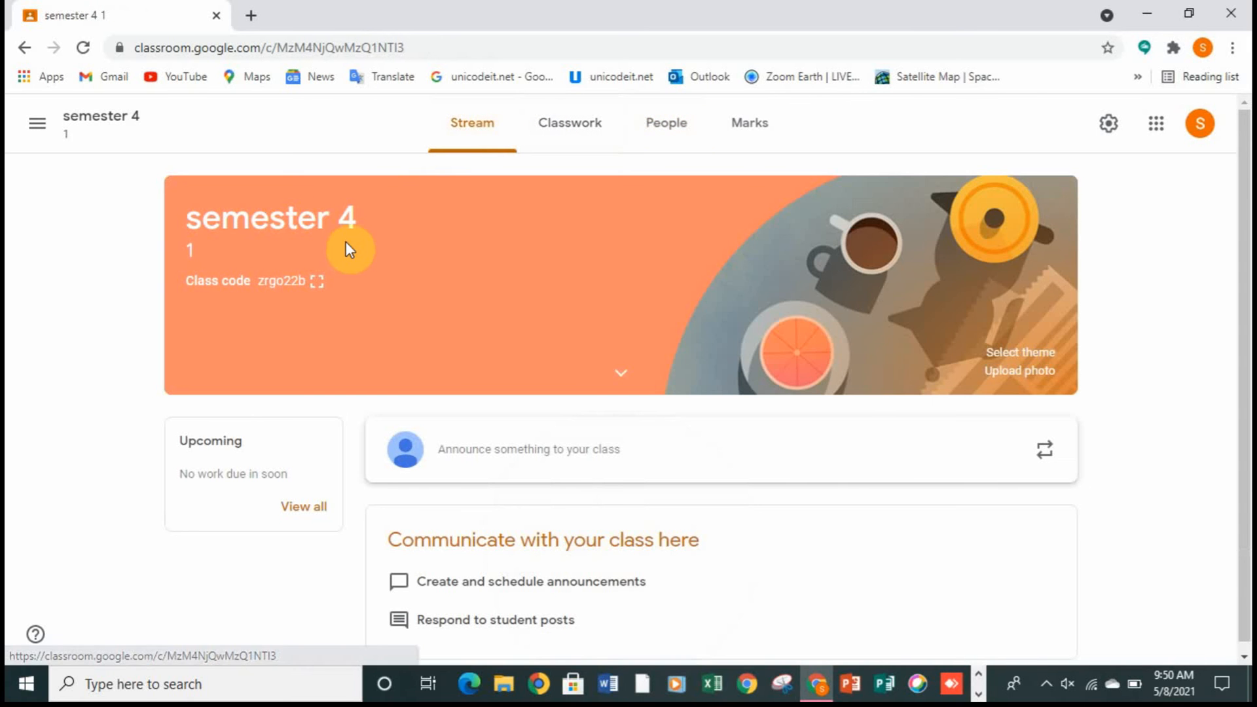
{"action": "left_click", "coordinate": [318, 283]}
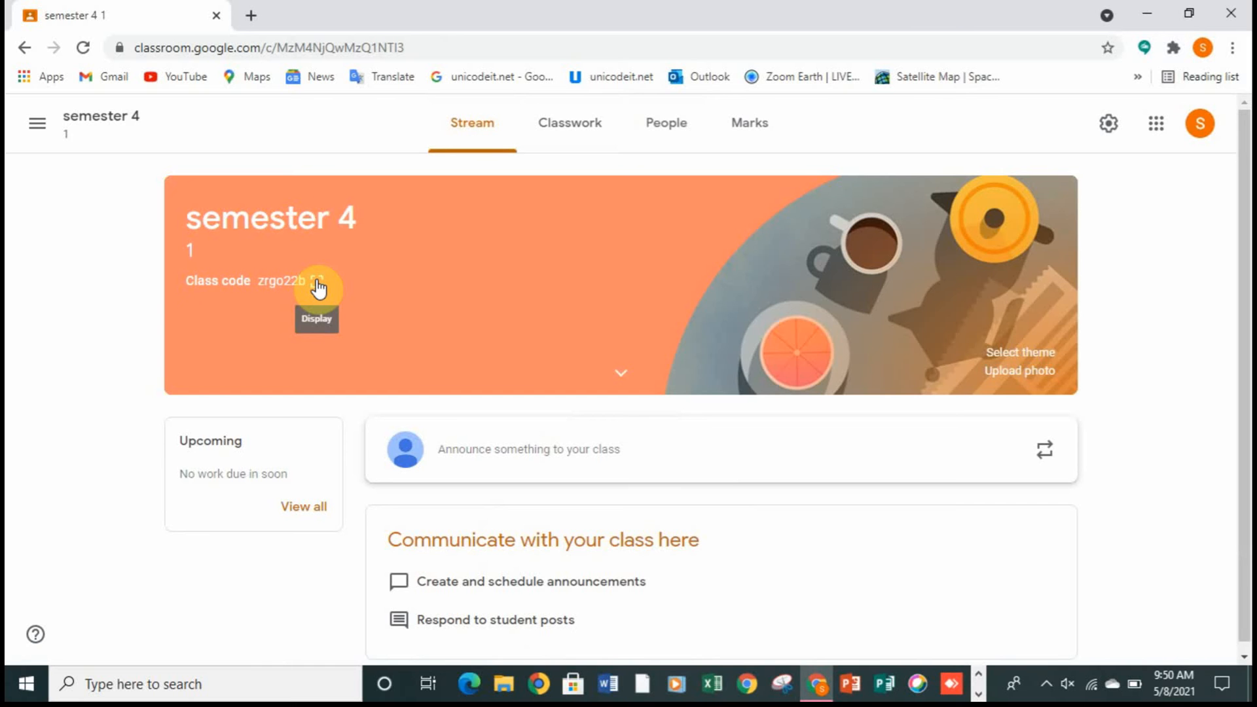
{"action": "left_click", "coordinate": [318, 283]}
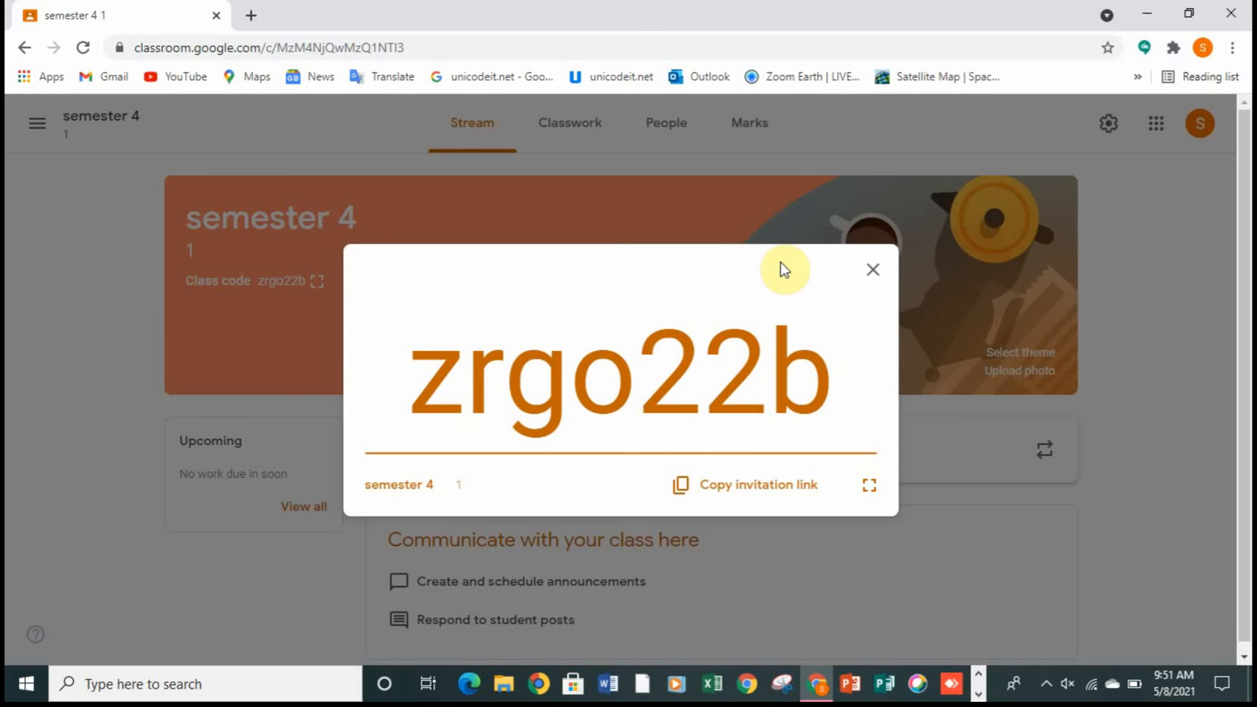
{"action": "left_click", "coordinate": [873, 264]}
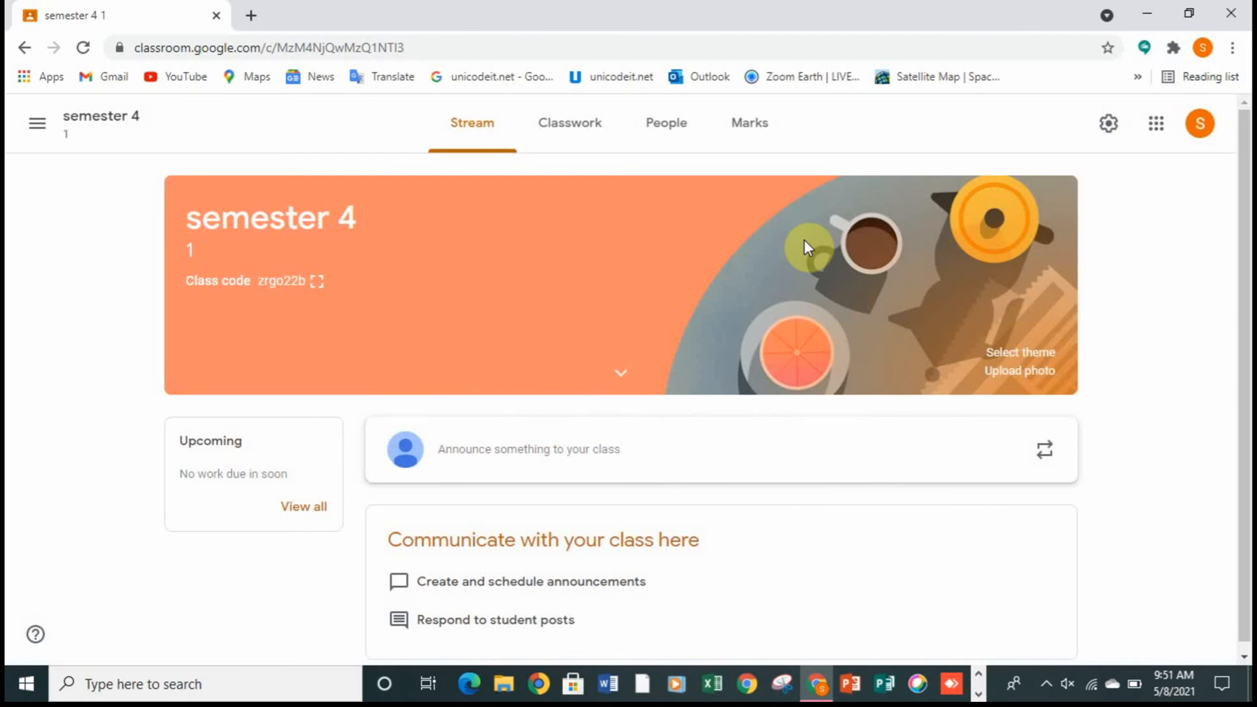
Step: Examine which types of classwork can be created for the class, without choosing one
{"action": "left_click_drag", "start_coordinate": [1246, 190], "coordinate": [1246, 227]}
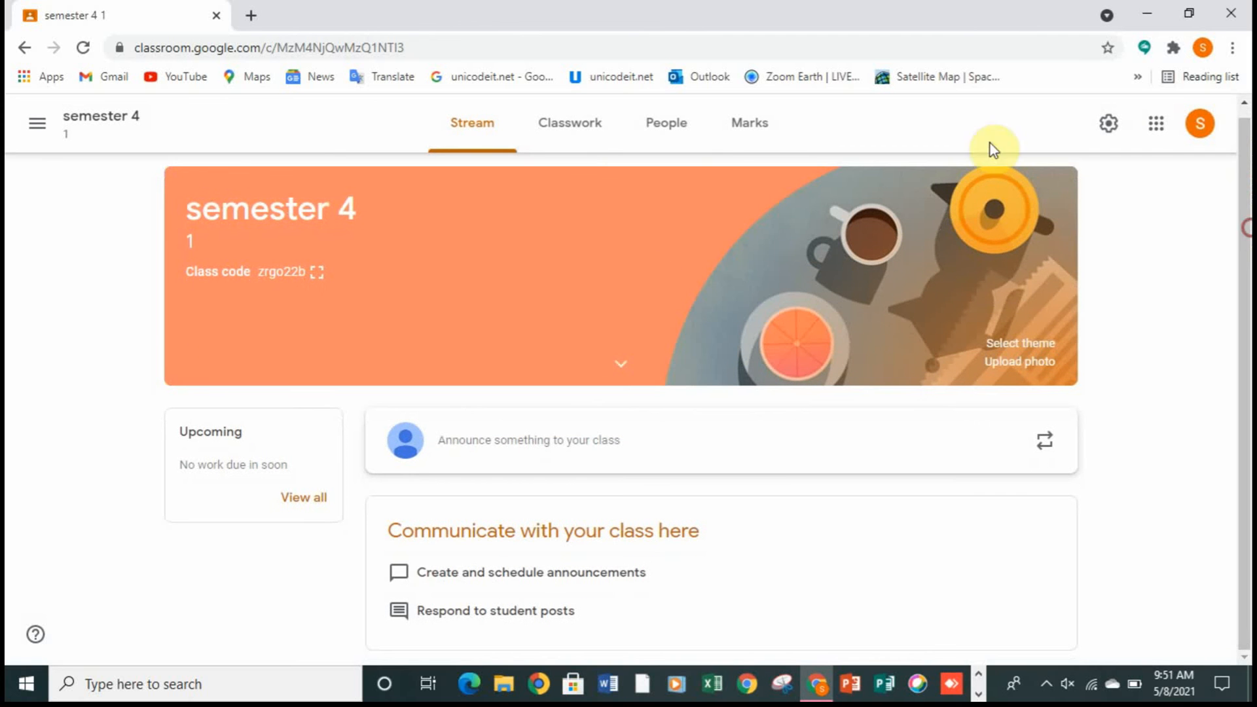
{"action": "left_click", "coordinate": [576, 133]}
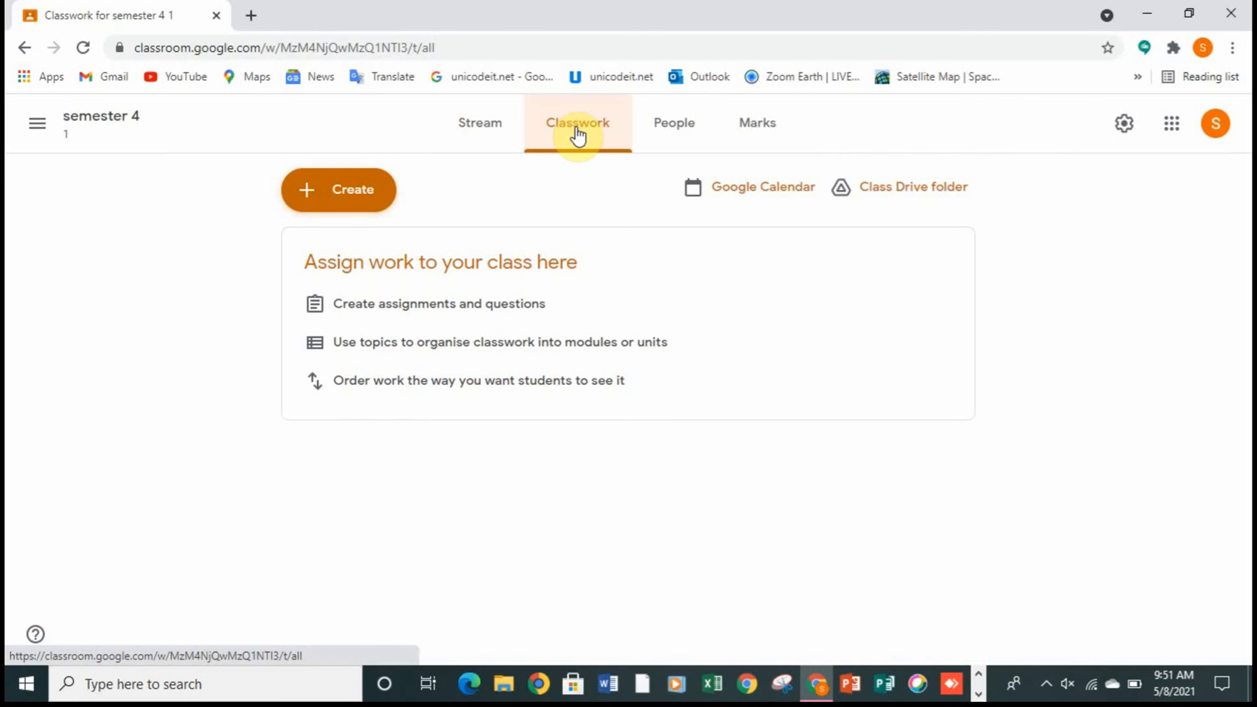
{"action": "left_click", "coordinate": [330, 210]}
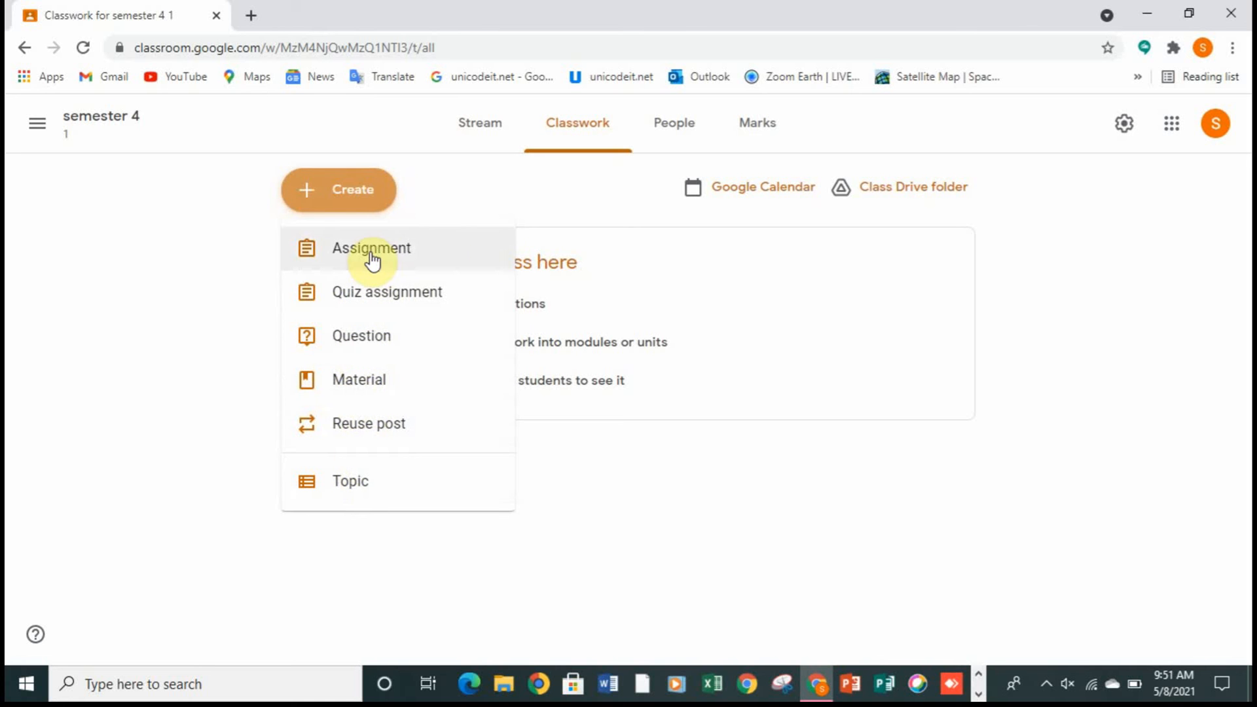
{"action": "left_click", "coordinate": [1042, 279]}
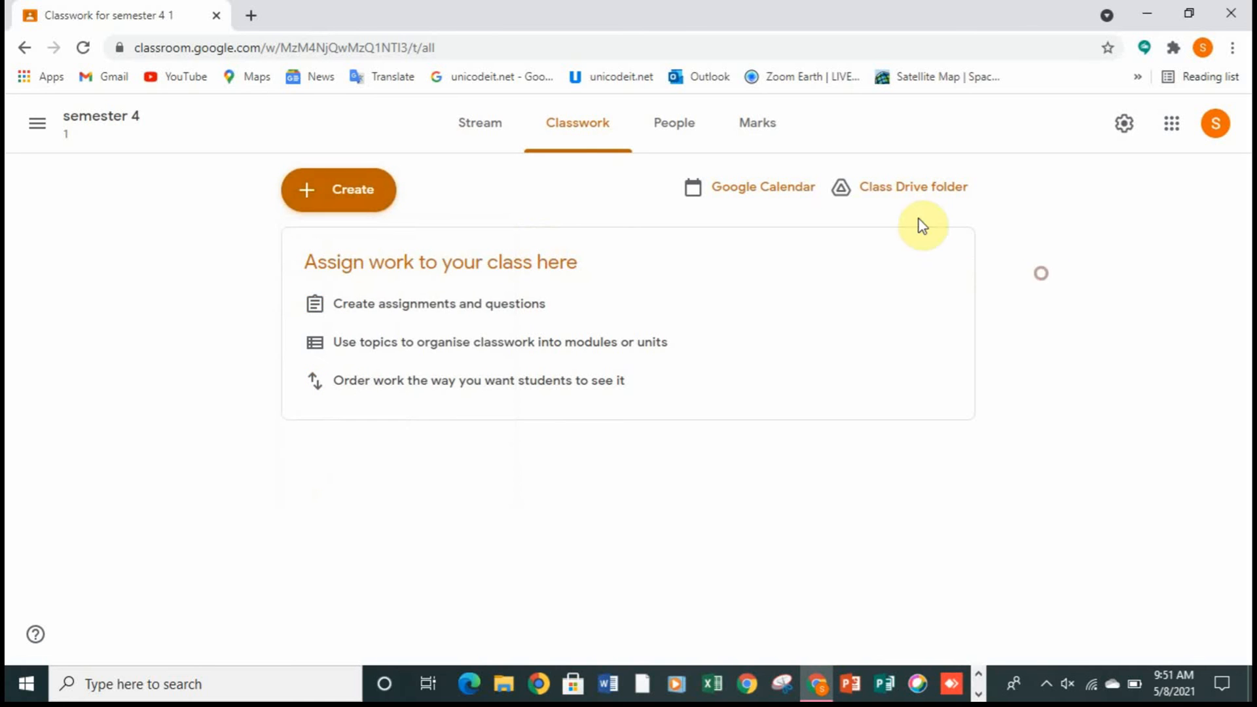
Step: Examine the teacher and student sections of the People page and open the class's Marks page
{"action": "left_click", "coordinate": [651, 136]}
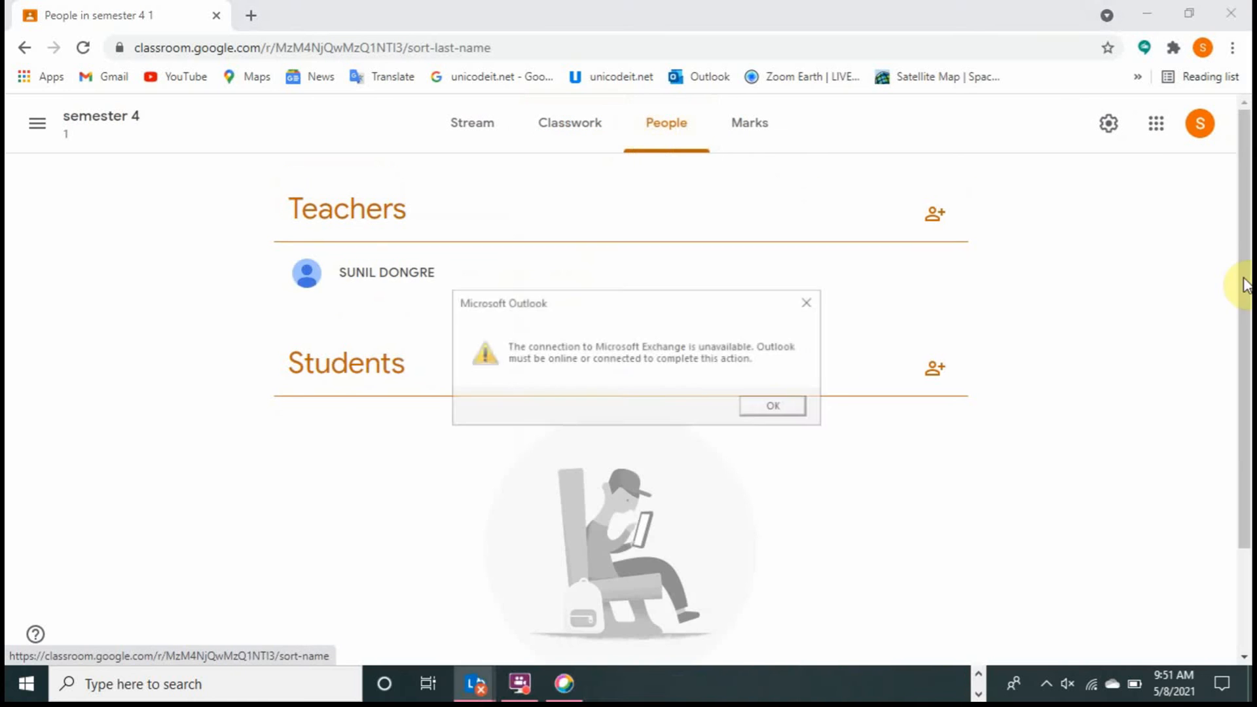
{"action": "left_click_drag", "start_coordinate": [1244, 281], "coordinate": [1247, 406]}
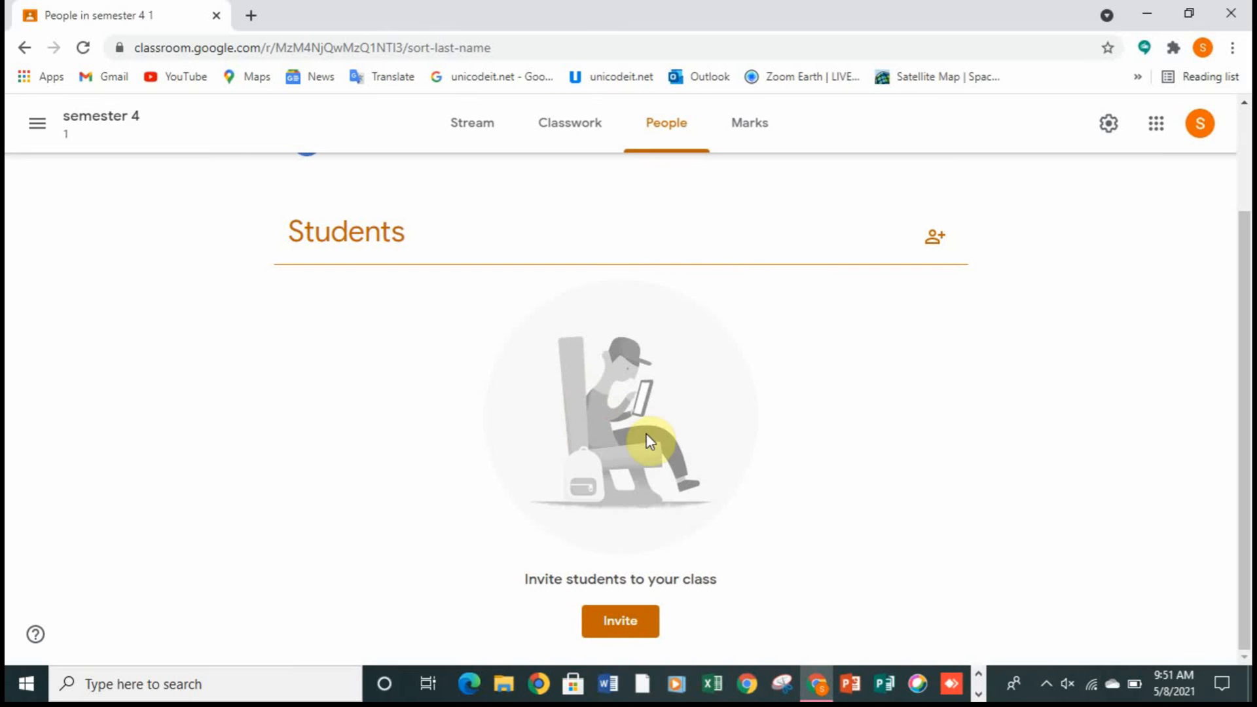
{"action": "left_click_drag", "start_coordinate": [1242, 326], "coordinate": [1221, 224]}
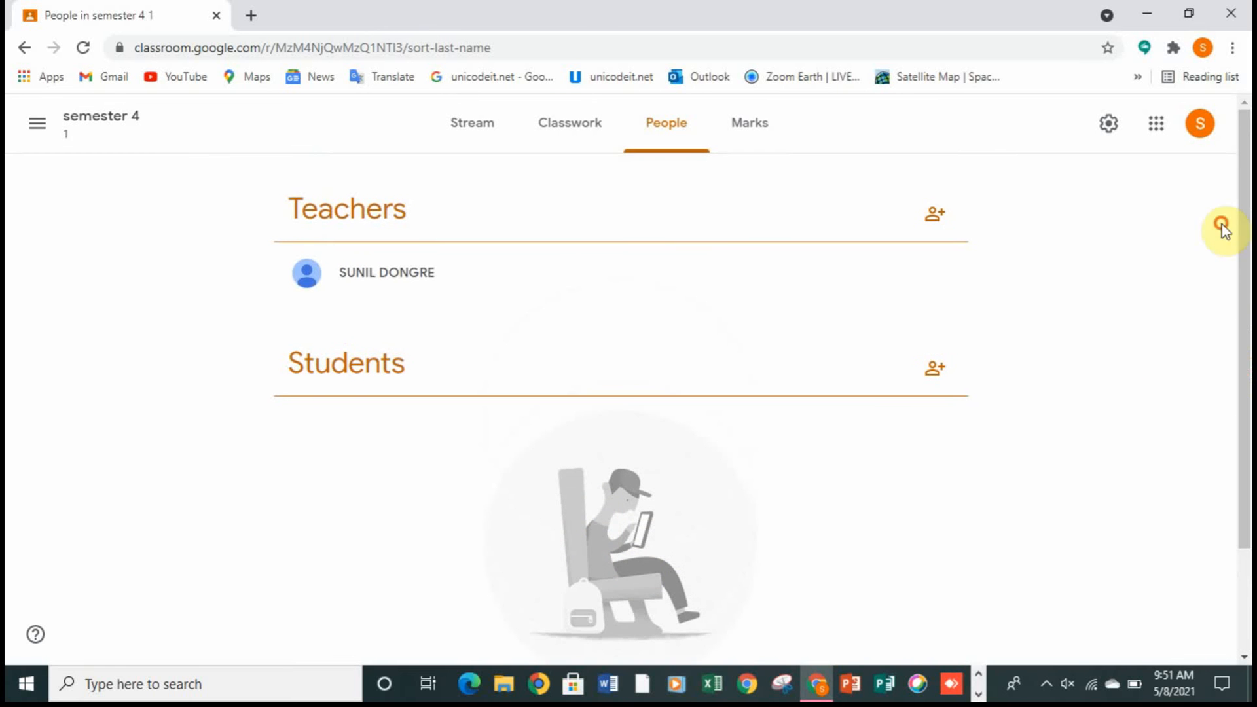
{"action": "left_click", "coordinate": [750, 147]}
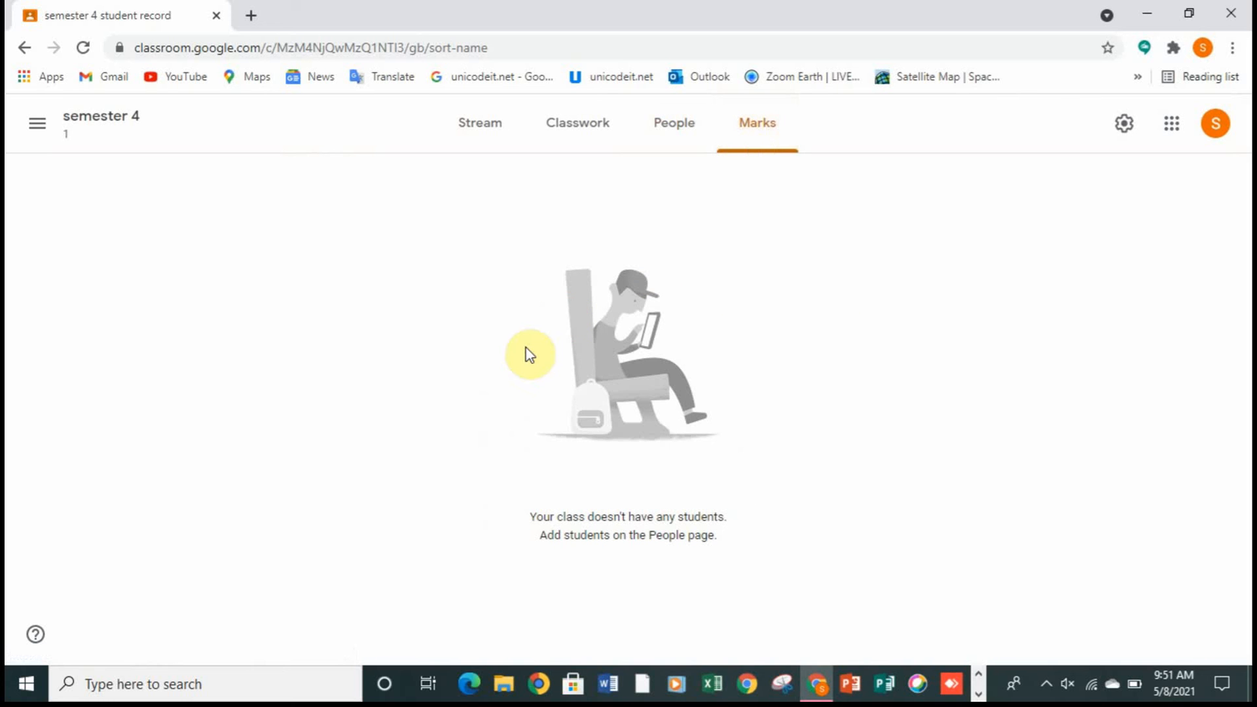
Step: Return to the semester 4 stream and open the existing Sem 6 class from Google Classroom in a new browser tab
{"action": "left_click", "coordinate": [460, 131]}
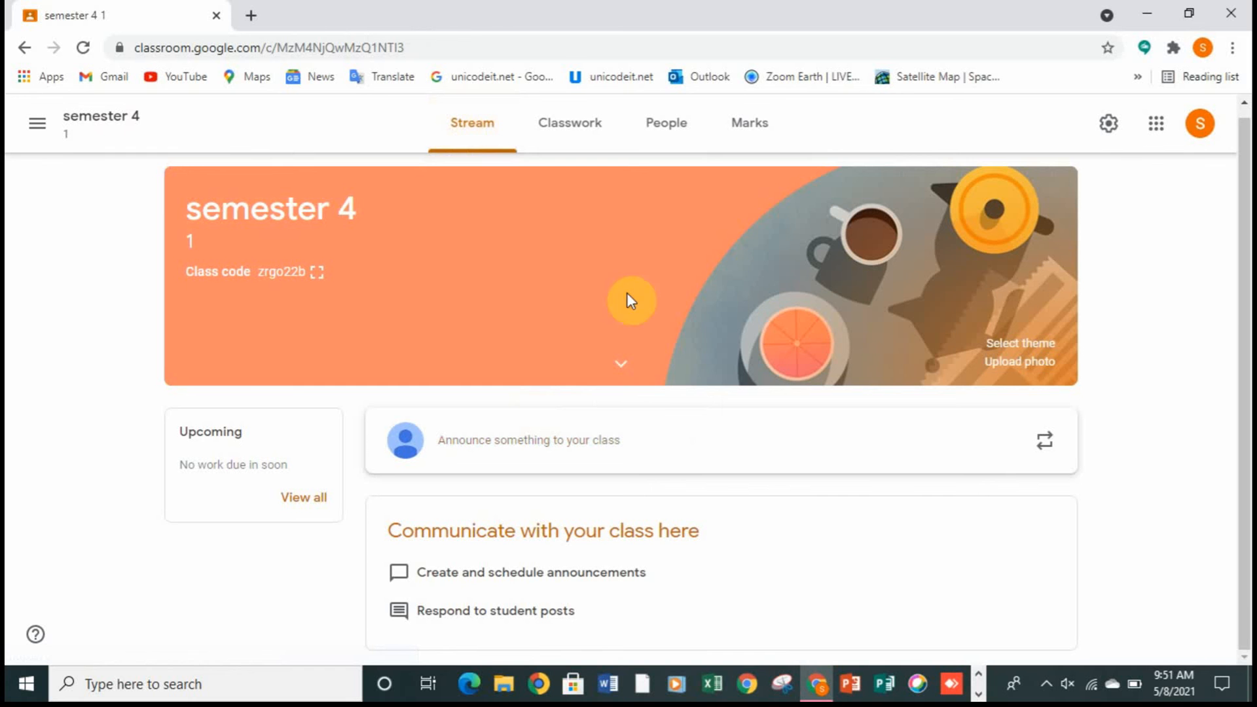
{"action": "left_click", "coordinate": [251, 15]}
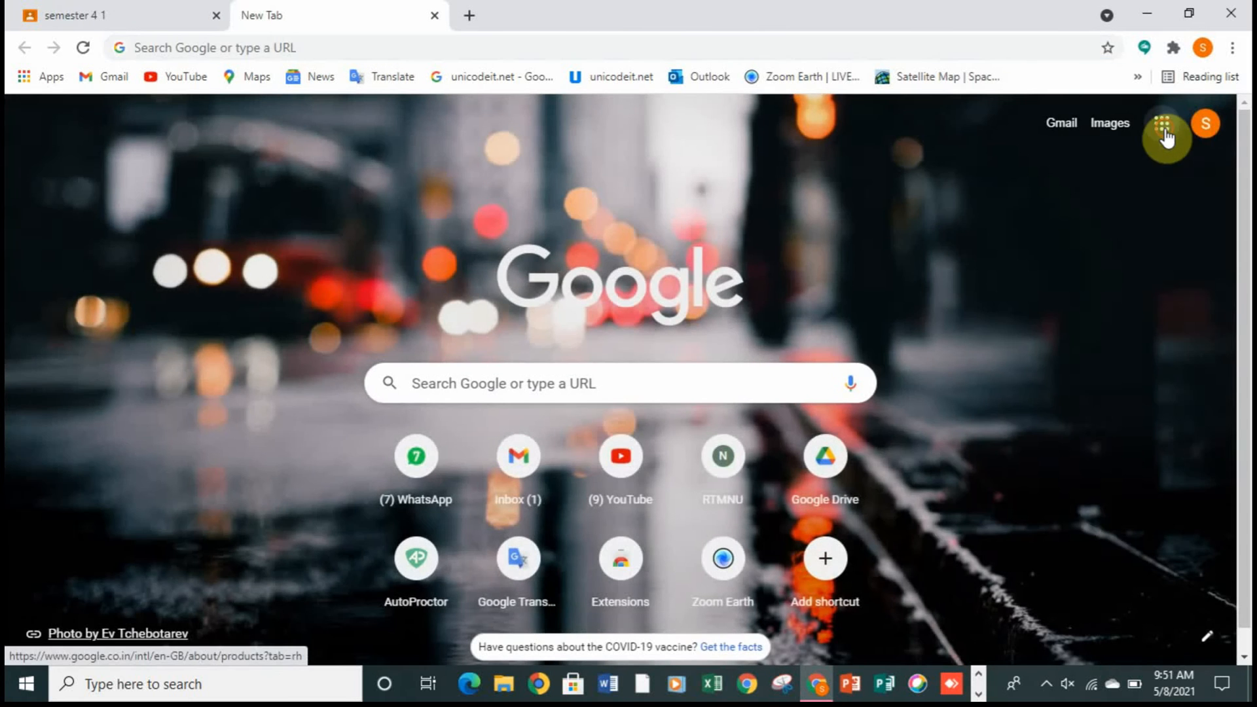
{"action": "left_click", "coordinate": [1163, 127]}
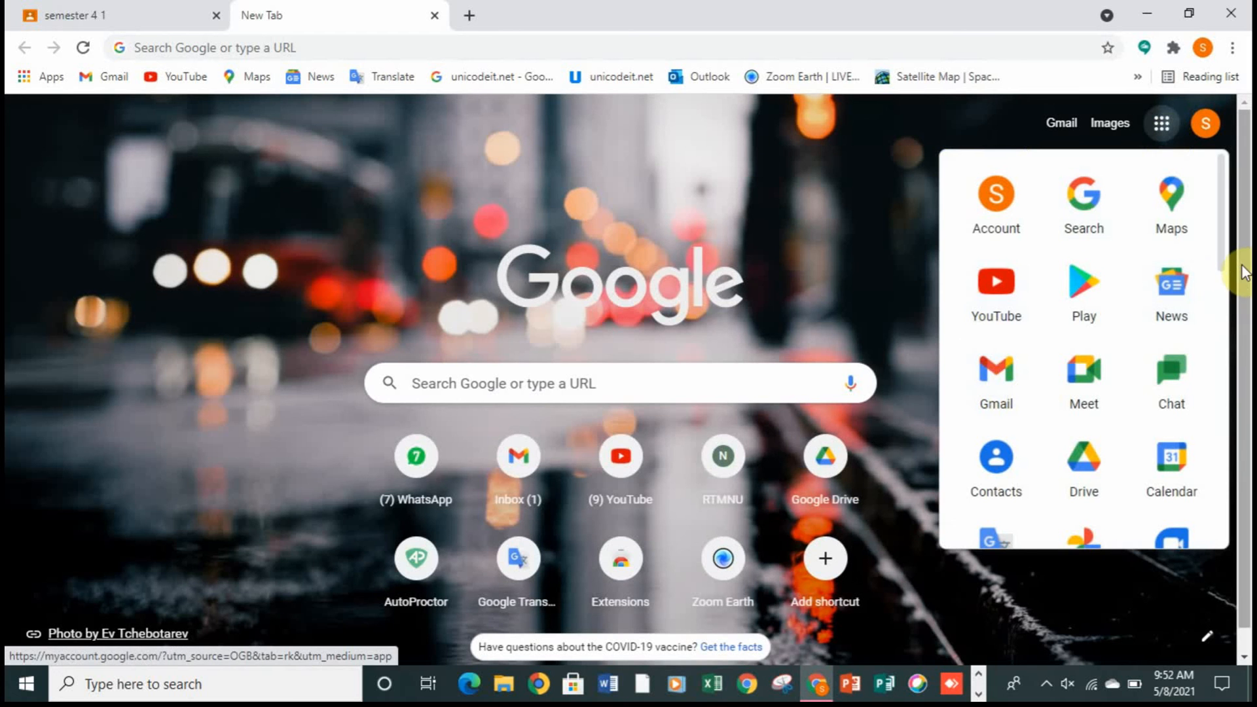
{"action": "left_click_drag", "start_coordinate": [1225, 235], "coordinate": [1237, 421]}
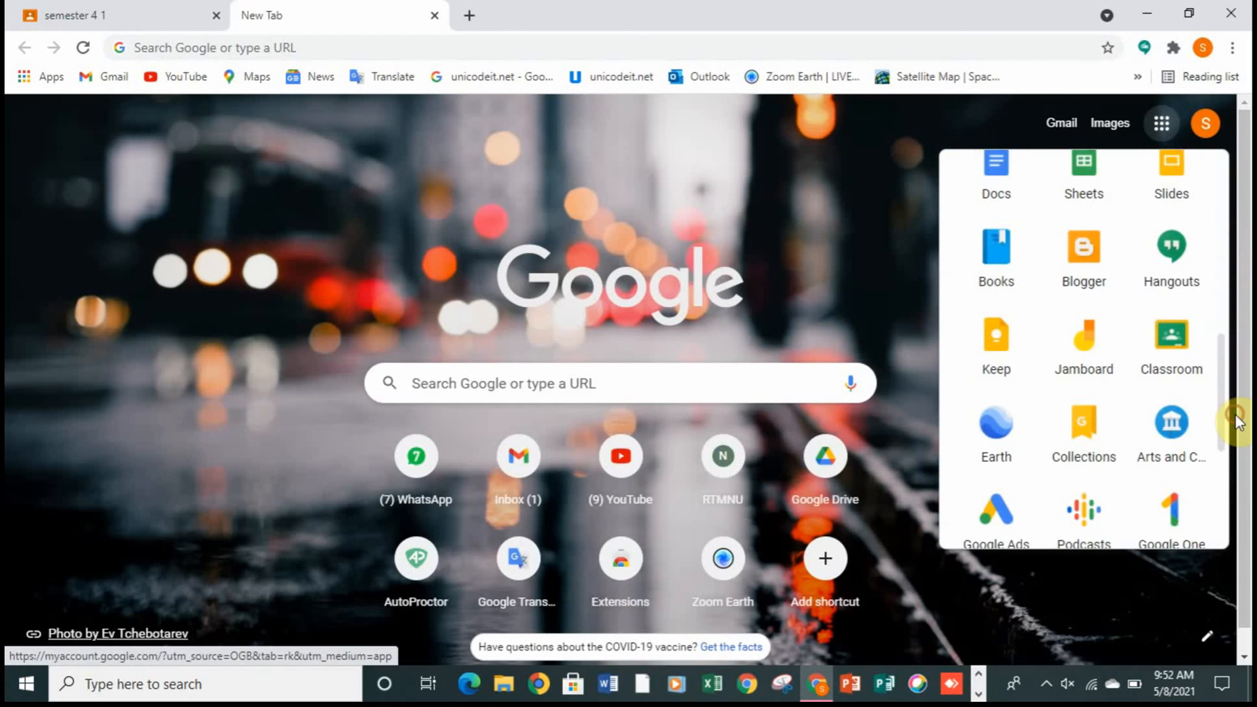
{"action": "left_click", "coordinate": [1172, 364]}
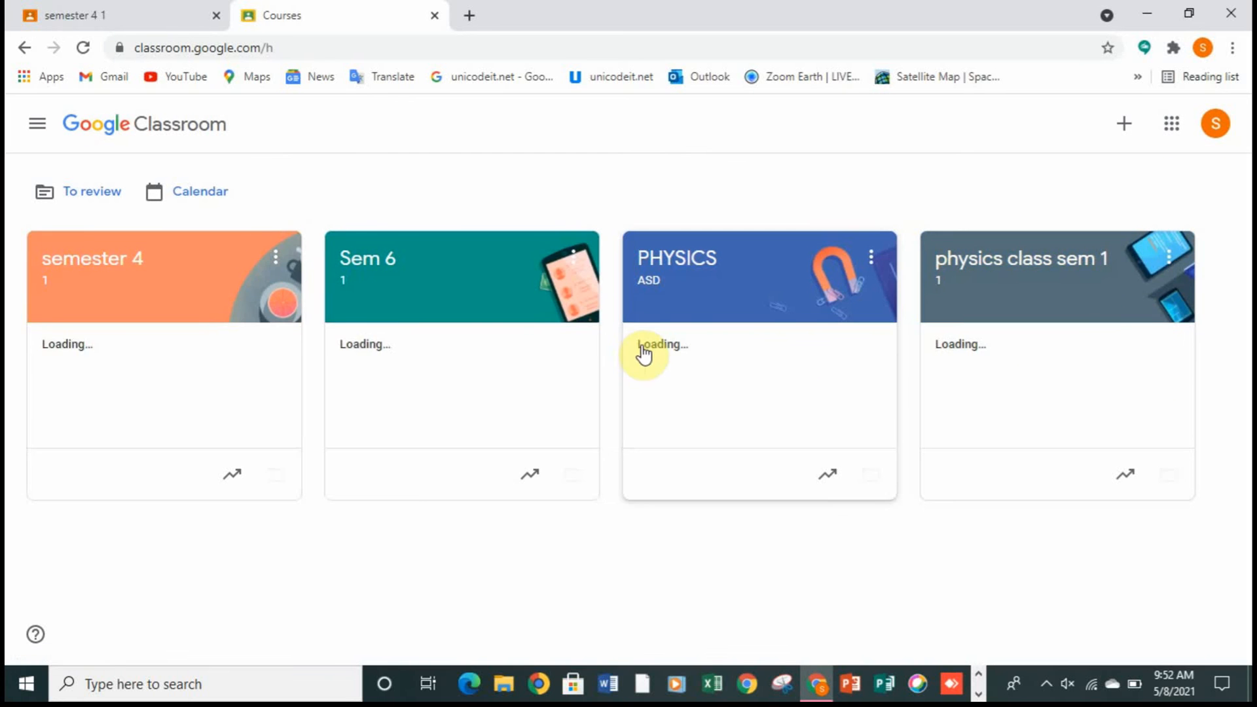
{"action": "left_click", "coordinate": [380, 302]}
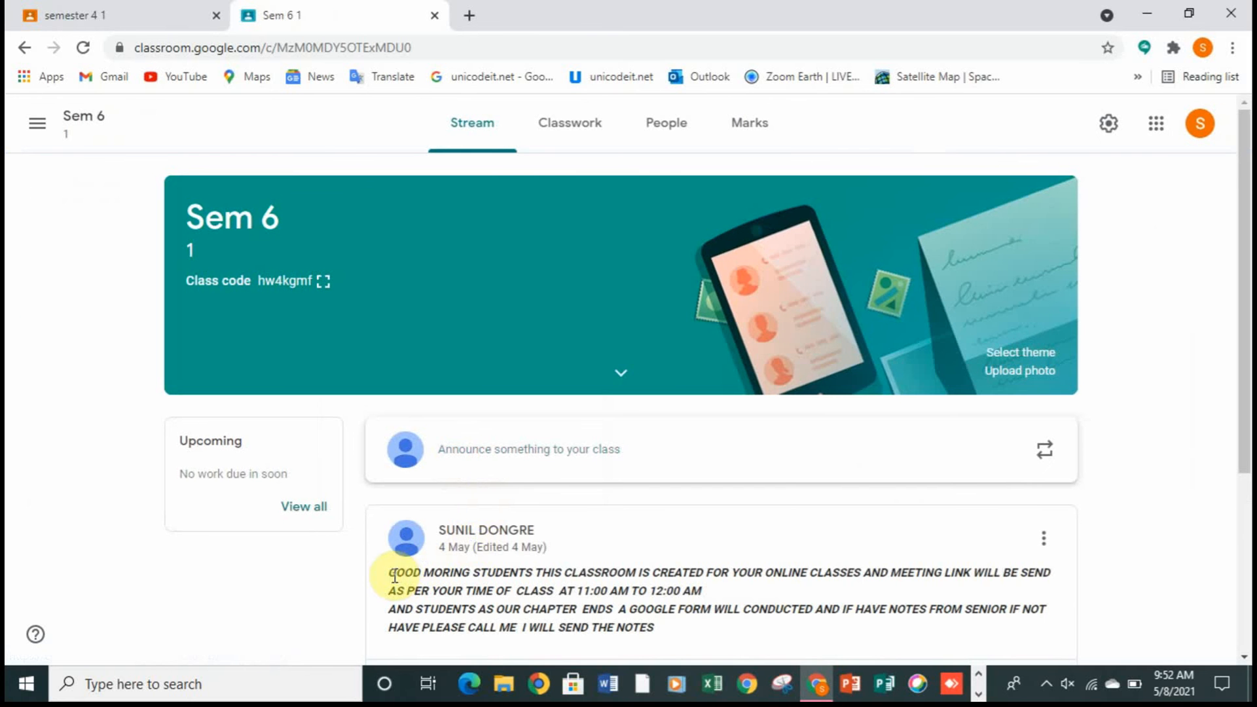
Step: Copy the Sem 6 announcement text from "GOOD MORING STUDENTS" through "TIME OF CLASS" into a new announcement for the semester 4 class
{"action": "left_click_drag", "start_coordinate": [394, 575], "coordinate": [550, 594]}
{"action": "key", "text": "ctrl+c"}
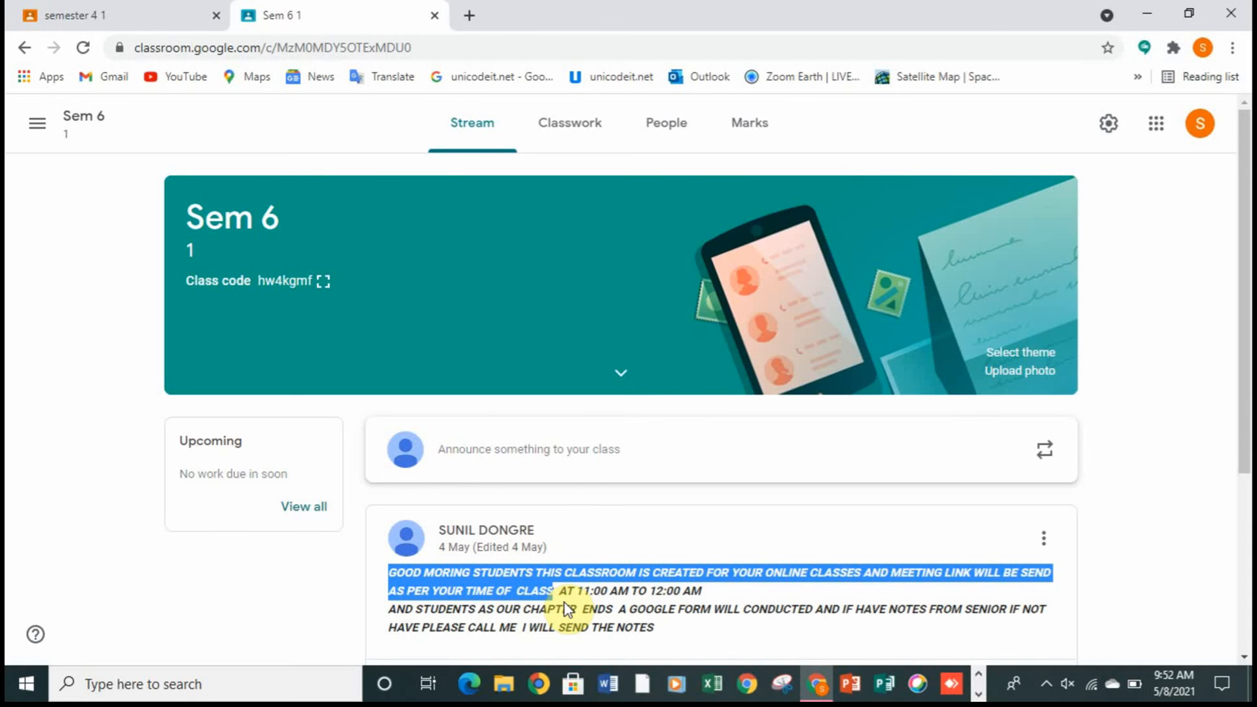
{"action": "left_click", "coordinate": [92, 8]}
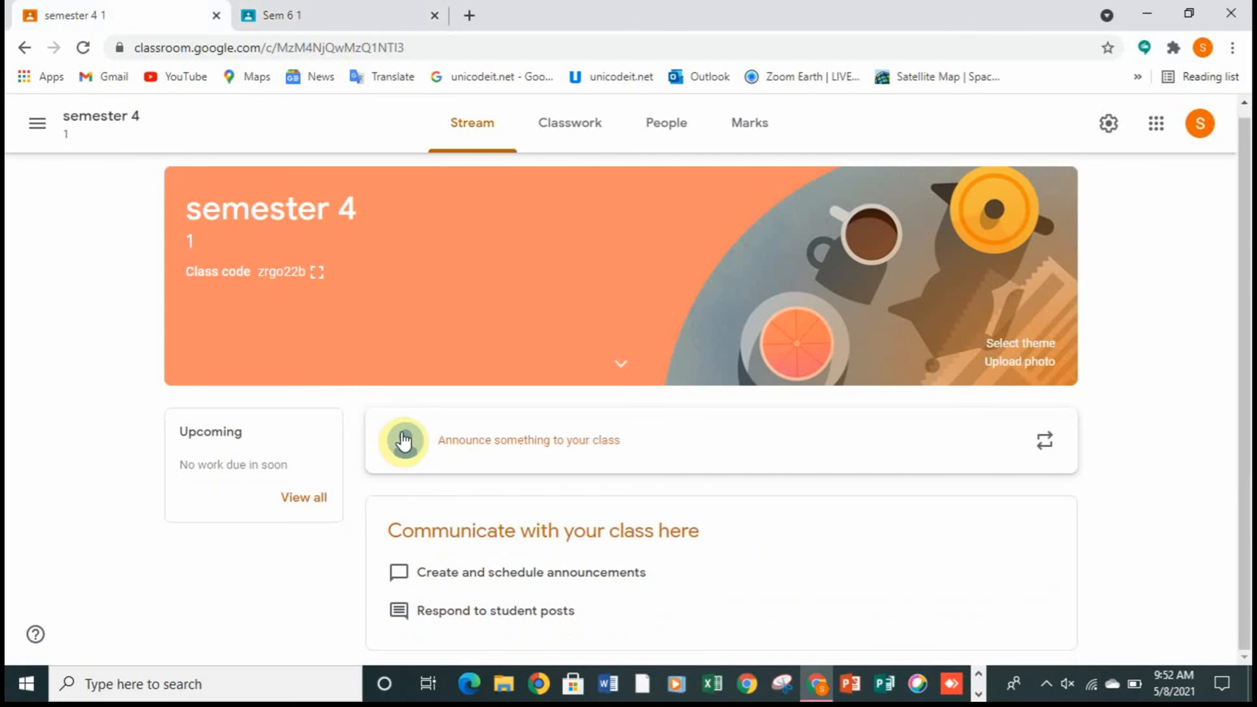
{"action": "left_click", "coordinate": [440, 443]}
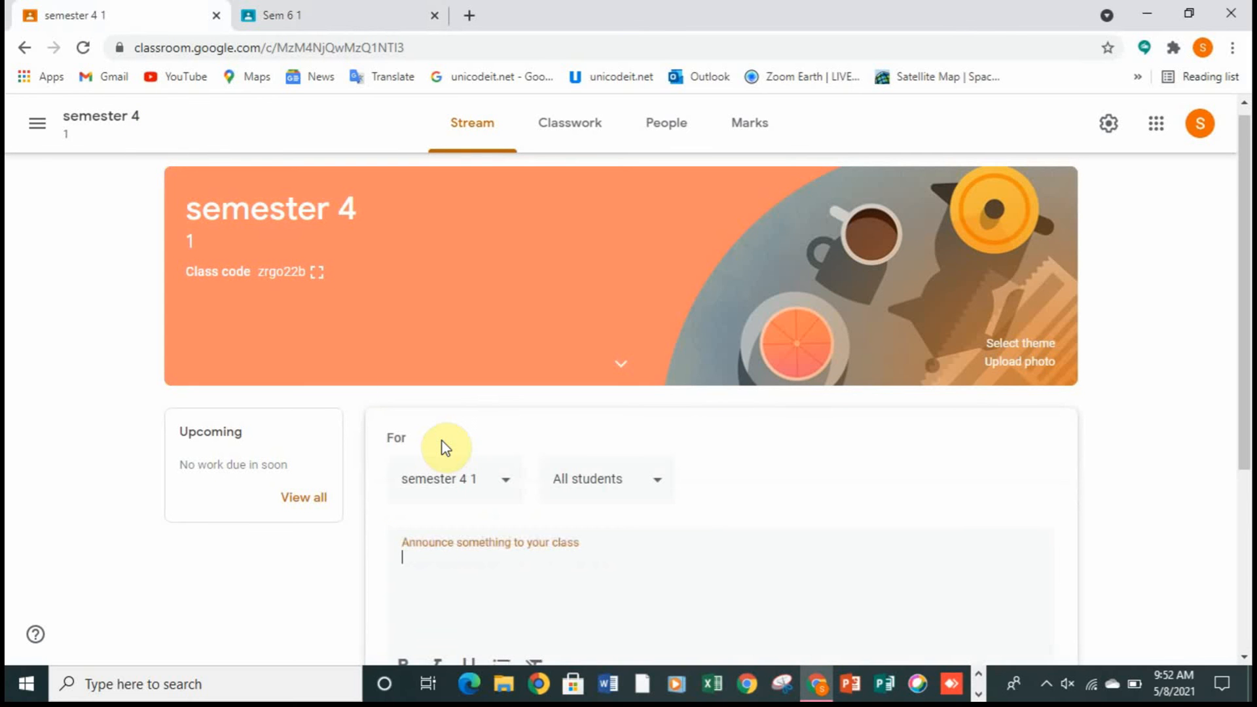
{"action": "key", "text": "ctrl+v"}
{"action": "scroll", "coordinate": [1247, 355], "scroll_direction": "down", "scroll_amount": 3}
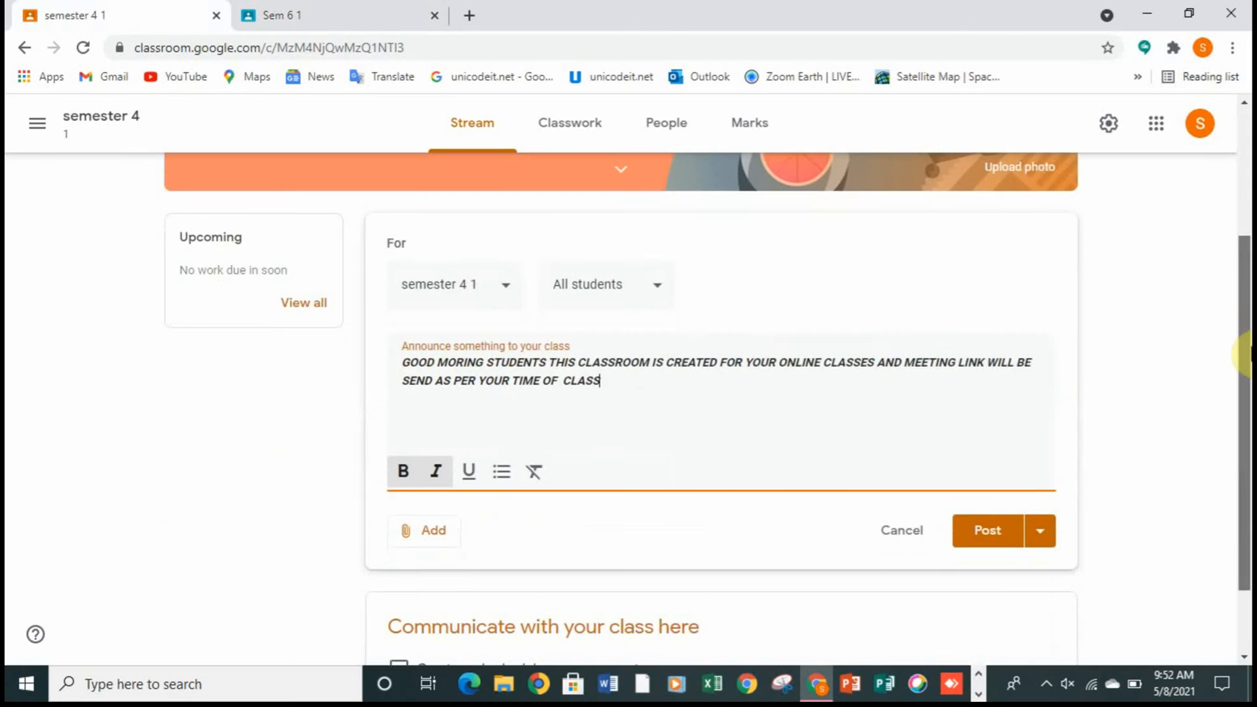
Step: Check the available attachment sources and posting options, and post the announcement to all students of semester 4 without an attachment
{"action": "left_click", "coordinate": [432, 529]}
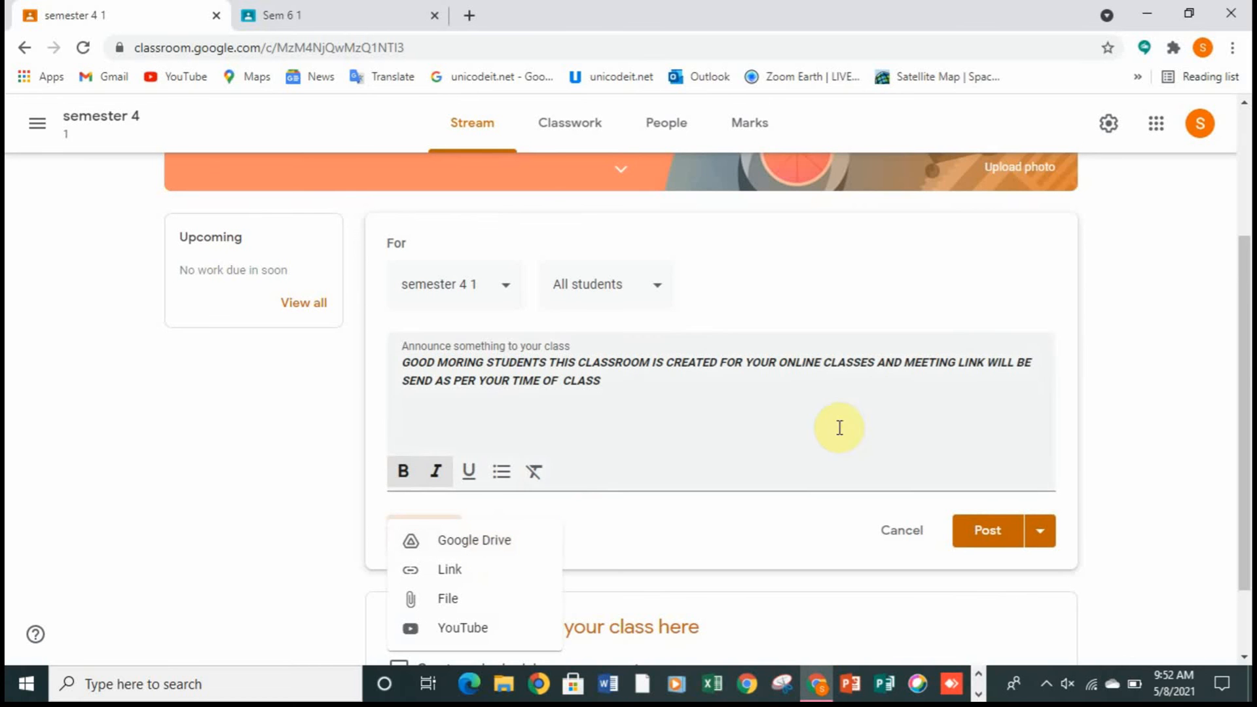
{"action": "left_click_drag", "start_coordinate": [1248, 375], "coordinate": [1251, 483]}
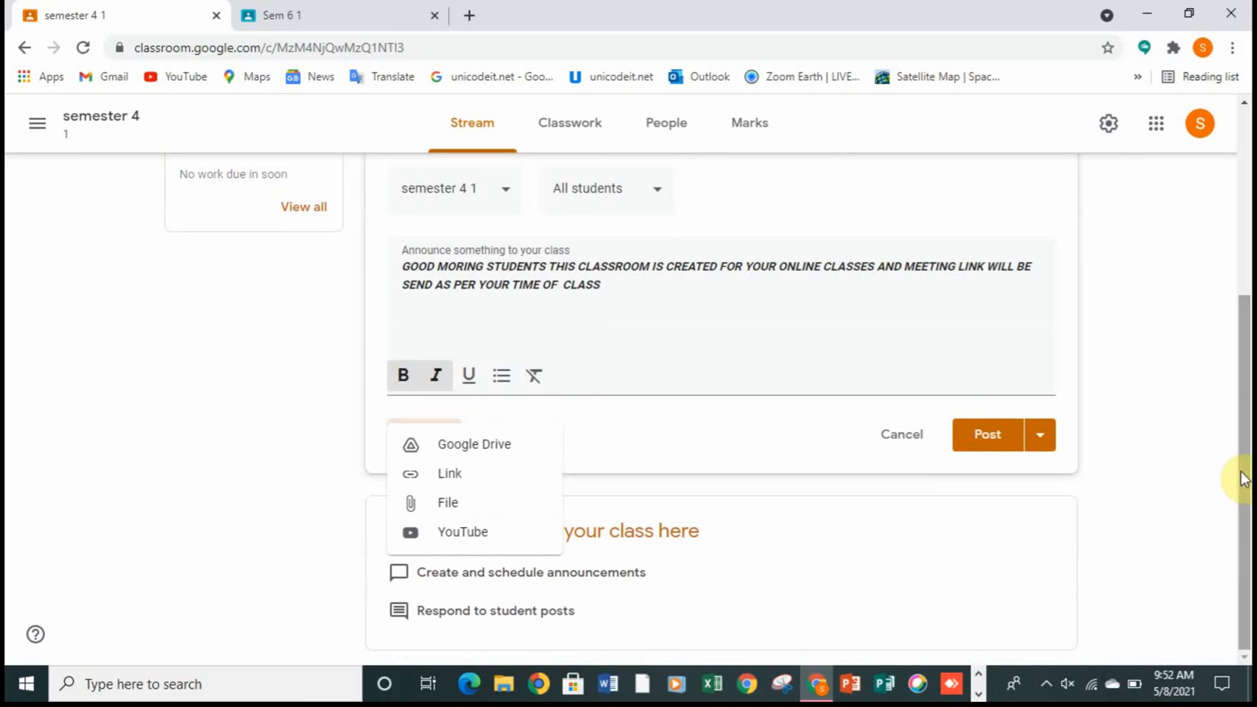
{"action": "left_click", "coordinate": [1147, 442]}
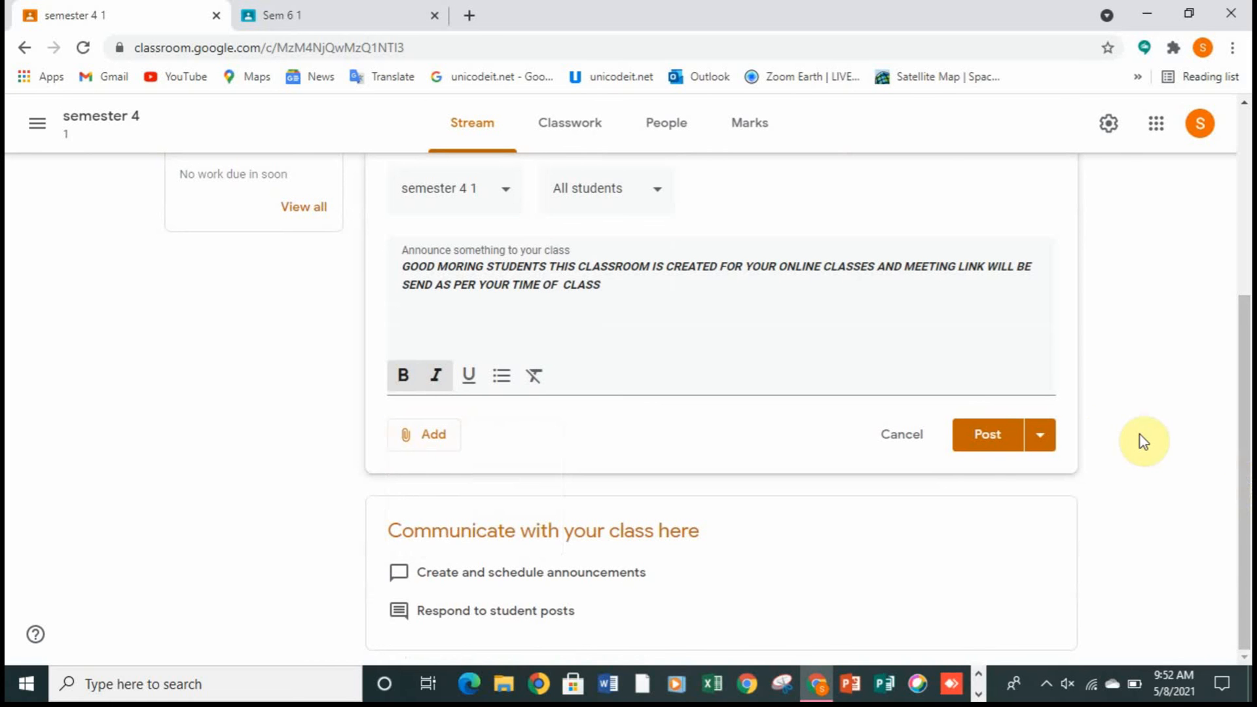
{"action": "left_click", "coordinate": [1046, 441]}
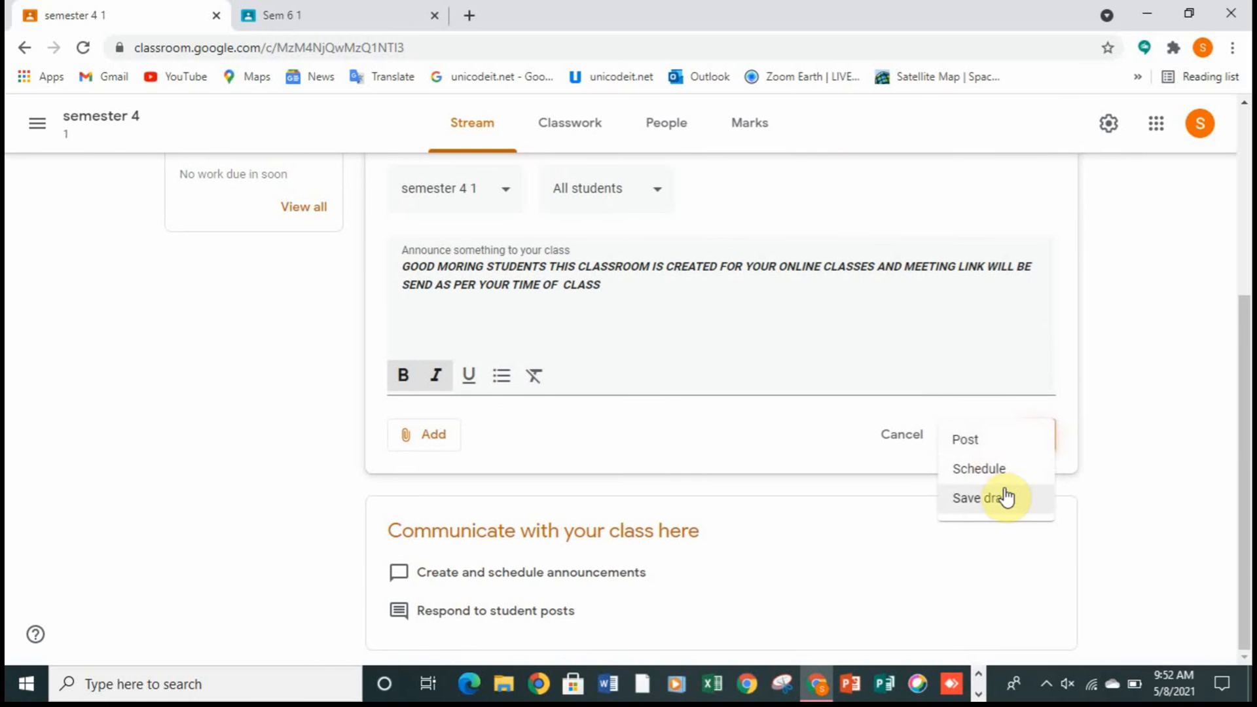
{"action": "left_click", "coordinate": [933, 510]}
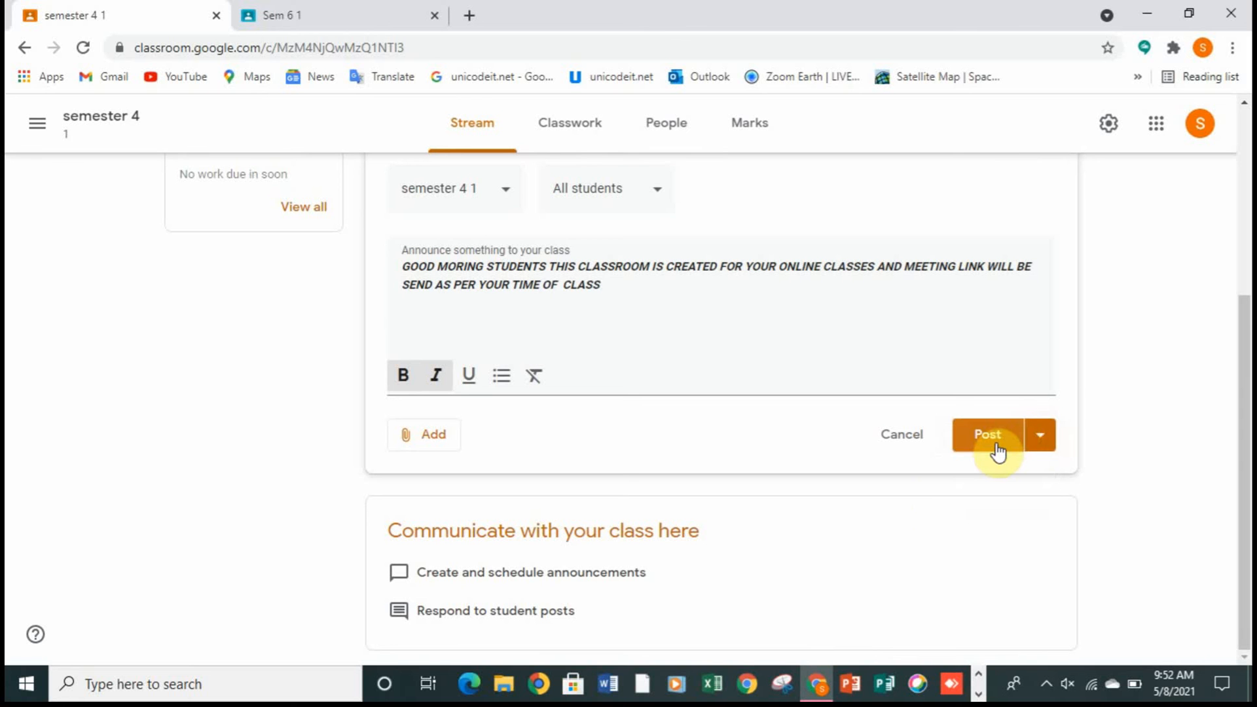
{"action": "left_click", "coordinate": [996, 445]}
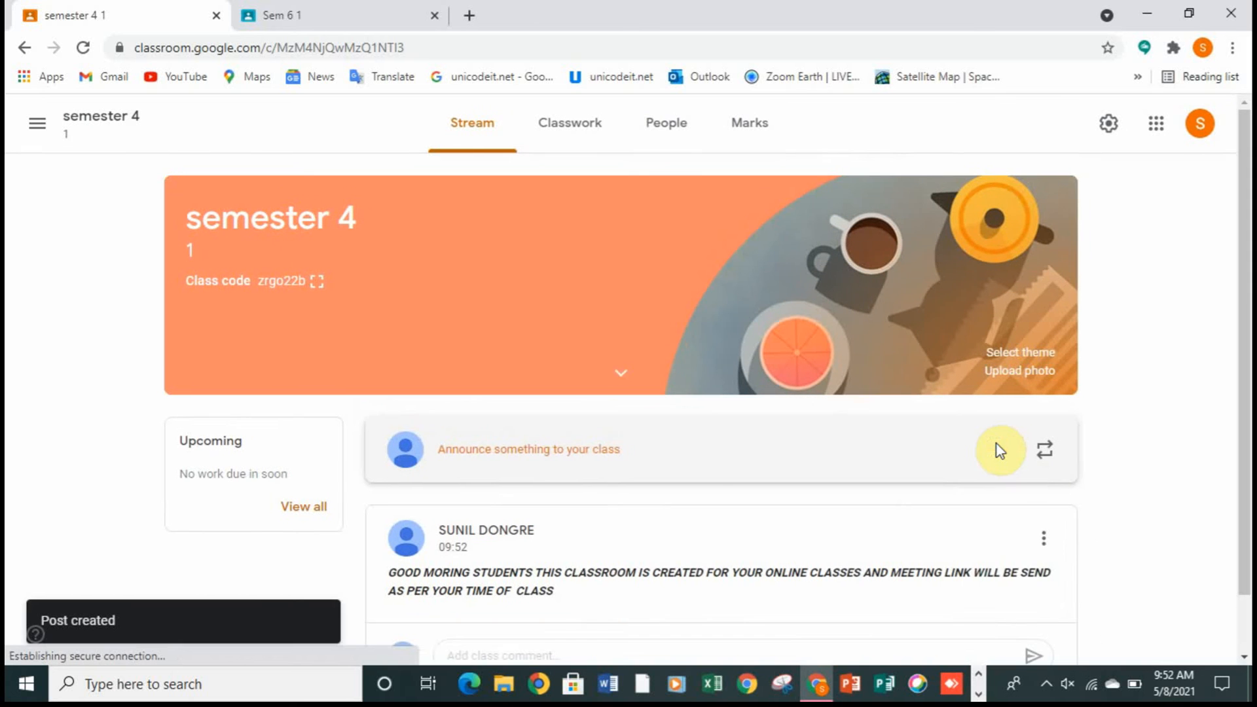
Step: Examine the management options of the new announcement without choosing one, and view the post in the stream
{"action": "left_click", "coordinate": [1054, 539]}
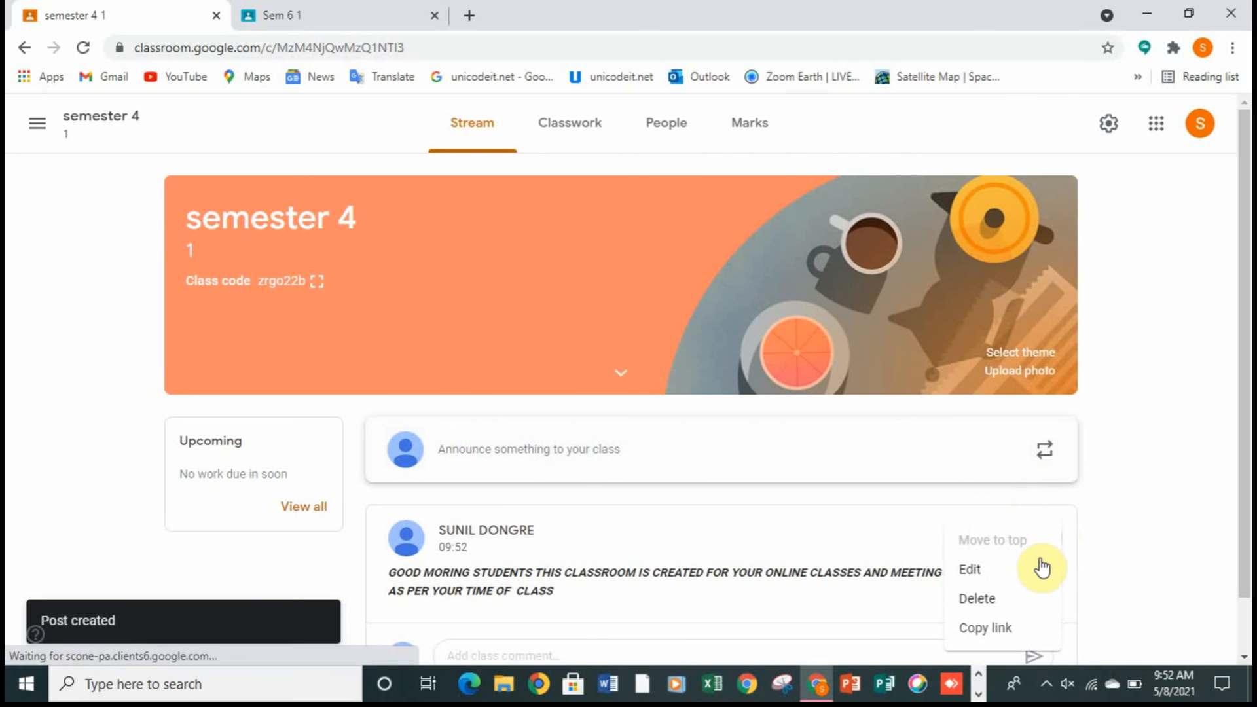
{"action": "left_click", "coordinate": [1192, 503]}
{"action": "scroll", "coordinate": [1244, 419], "scroll_direction": "down", "scroll_amount": 1}
{"action": "scroll", "coordinate": [1250, 425], "scroll_direction": "down", "scroll_amount": 1}
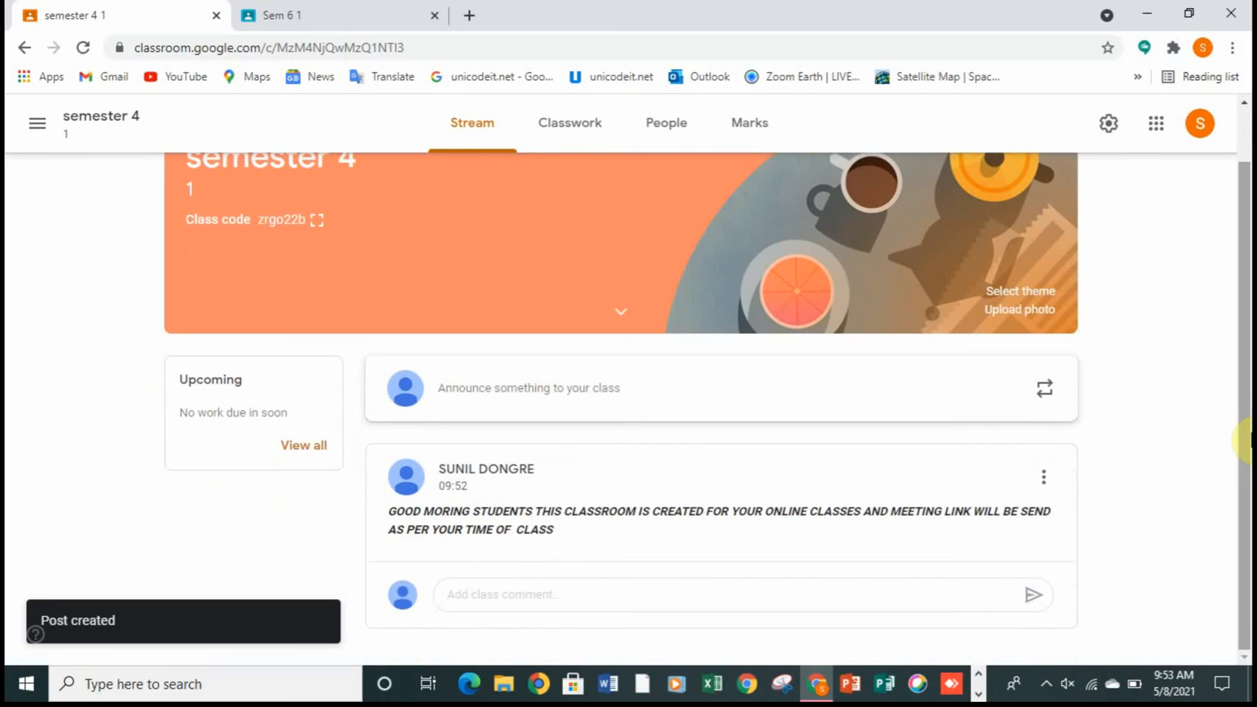
{"action": "scroll", "coordinate": [1244, 419], "scroll_direction": "up", "scroll_amount": 1}
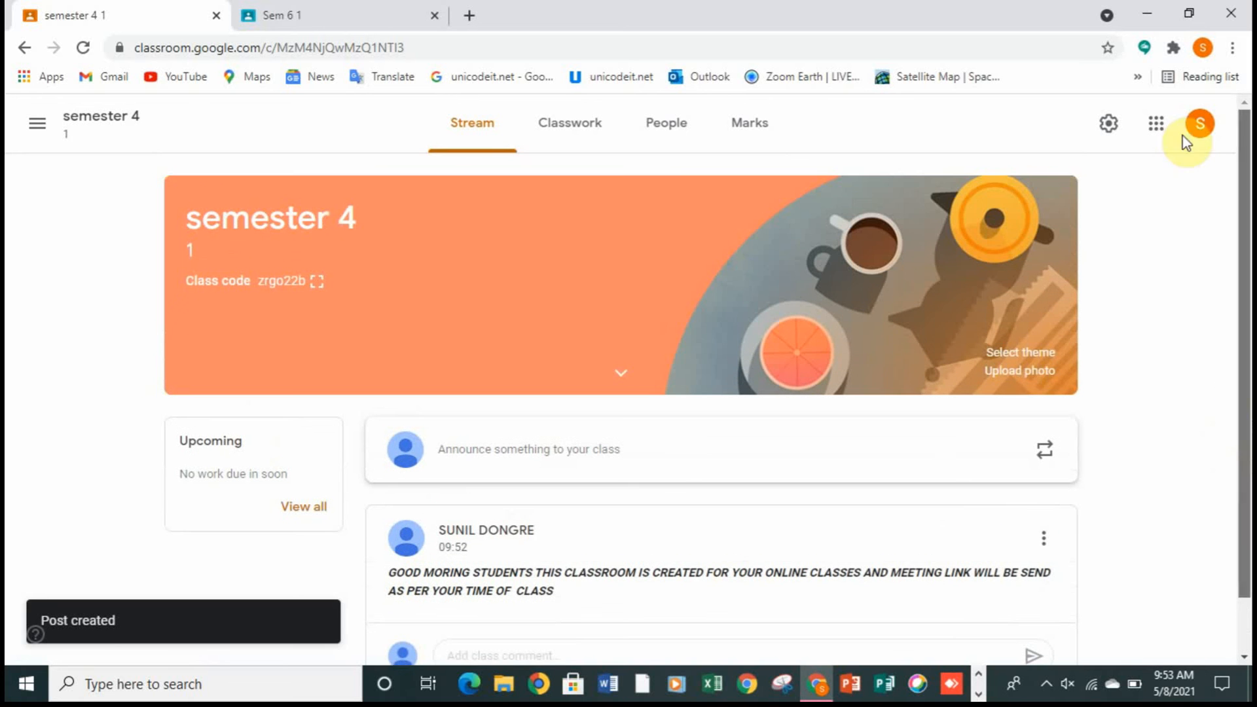
Step: Change the class theme to the pink graph-and-calculator image from the Maths & Science gallery and check the restyled stream
{"action": "left_click", "coordinate": [1014, 354]}
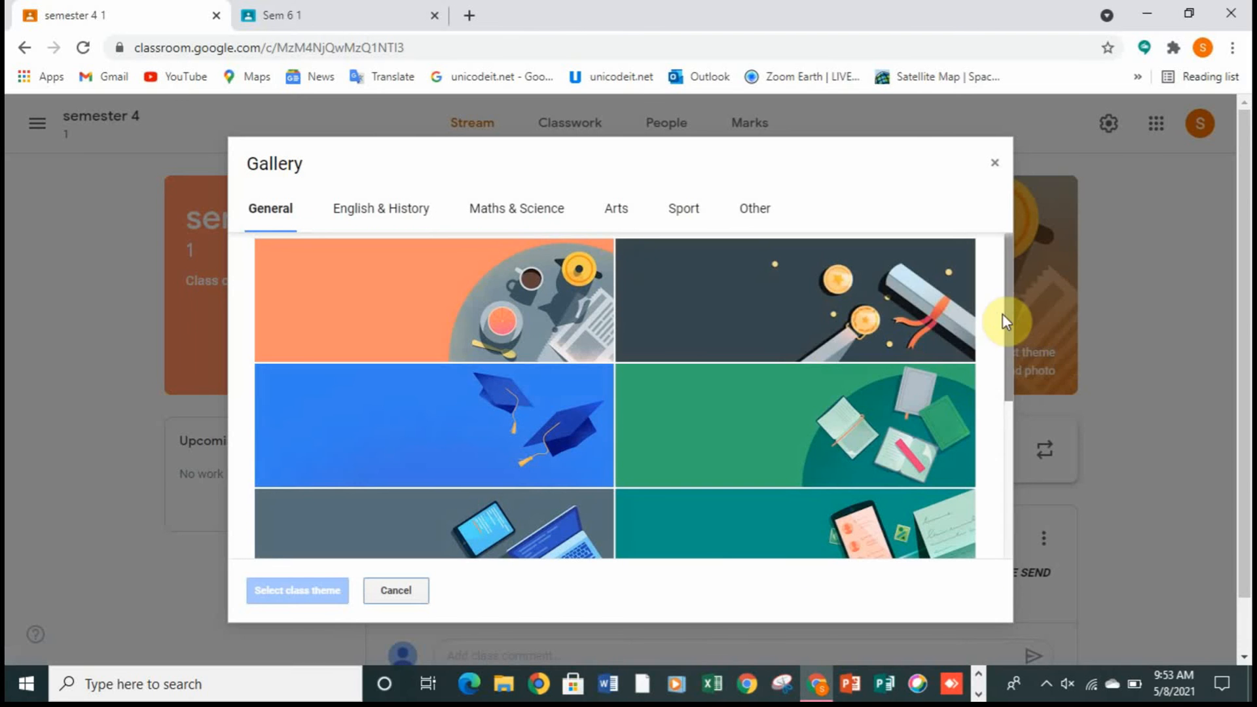
{"action": "mouse_move", "coordinate": [1006, 316]}
{"action": "left_mouse_down"}
{"action": "mouse_move", "coordinate": [1031, 442]}
{"action": "mouse_move", "coordinate": [1066, 518]}
{"action": "mouse_move", "coordinate": [1043, 449]}
{"action": "mouse_move", "coordinate": [1028, 304]}
{"action": "left_mouse_up"}
{"action": "left_click", "coordinate": [526, 209]}
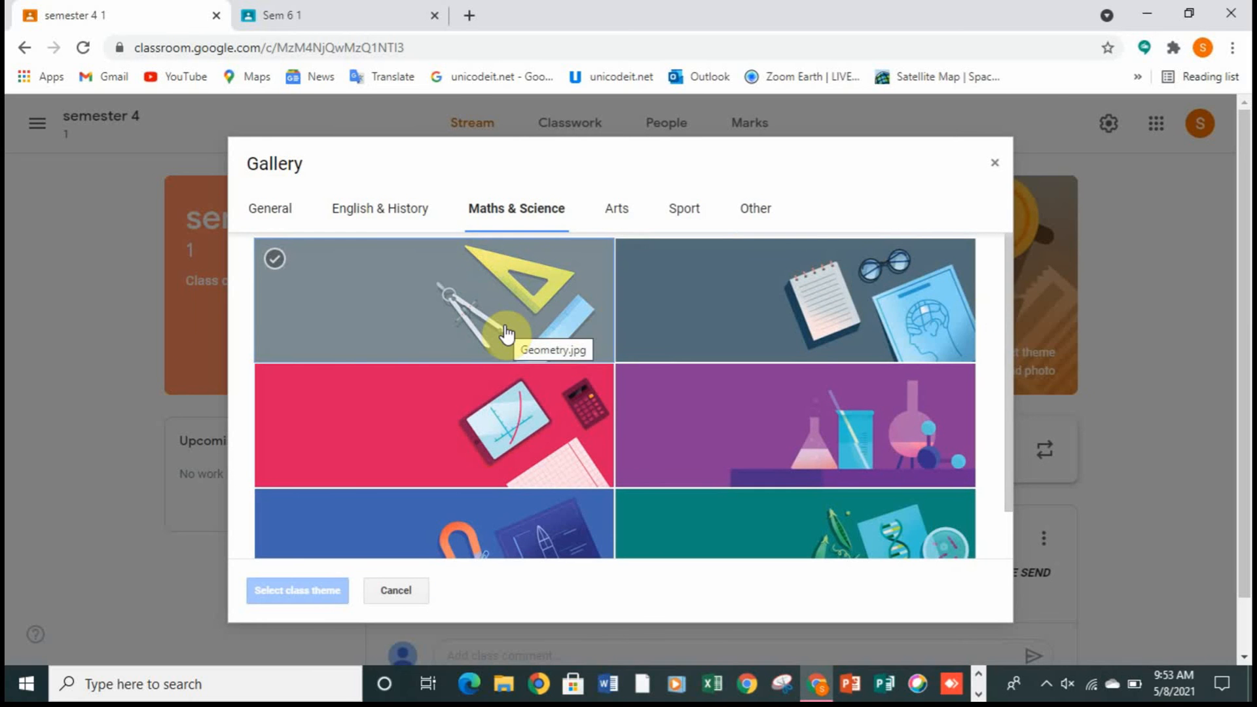
{"action": "left_click", "coordinate": [519, 416]}
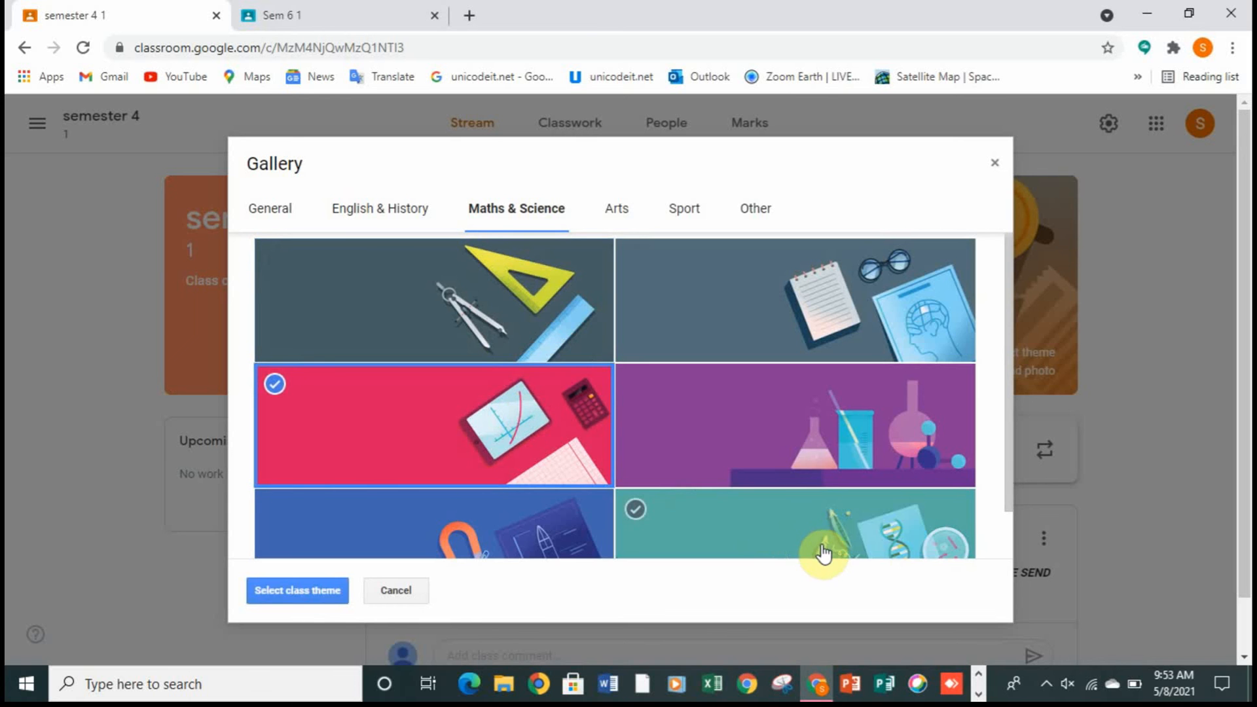
{"action": "left_click", "coordinate": [313, 592]}
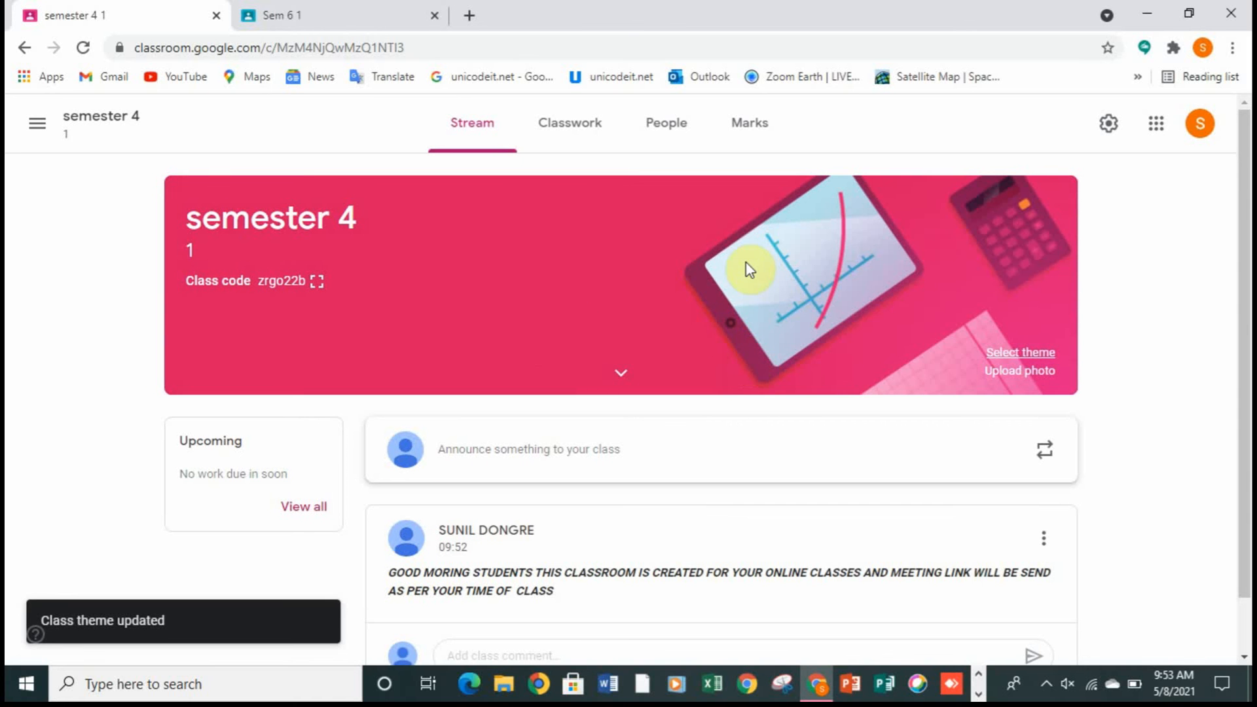
{"action": "left_click_drag", "start_coordinate": [1244, 258], "coordinate": [1247, 391]}
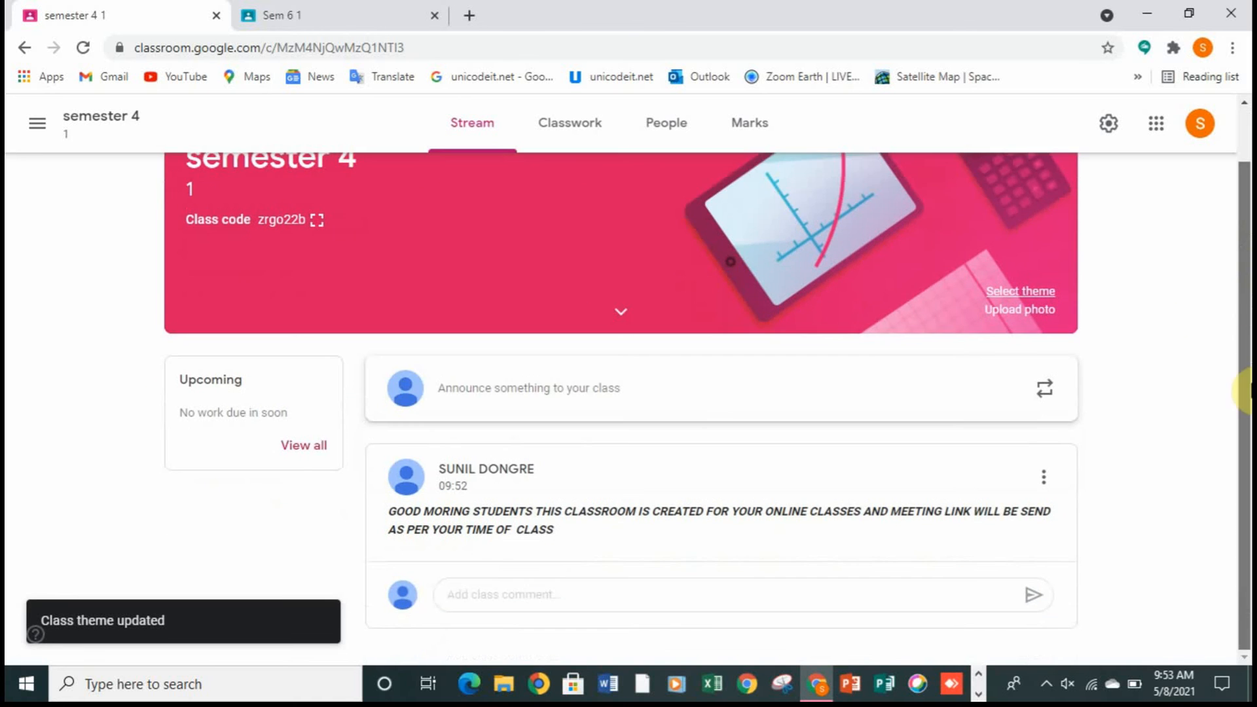
{"action": "scroll", "coordinate": [1247, 421], "scroll_direction": "up", "scroll_amount": 1}
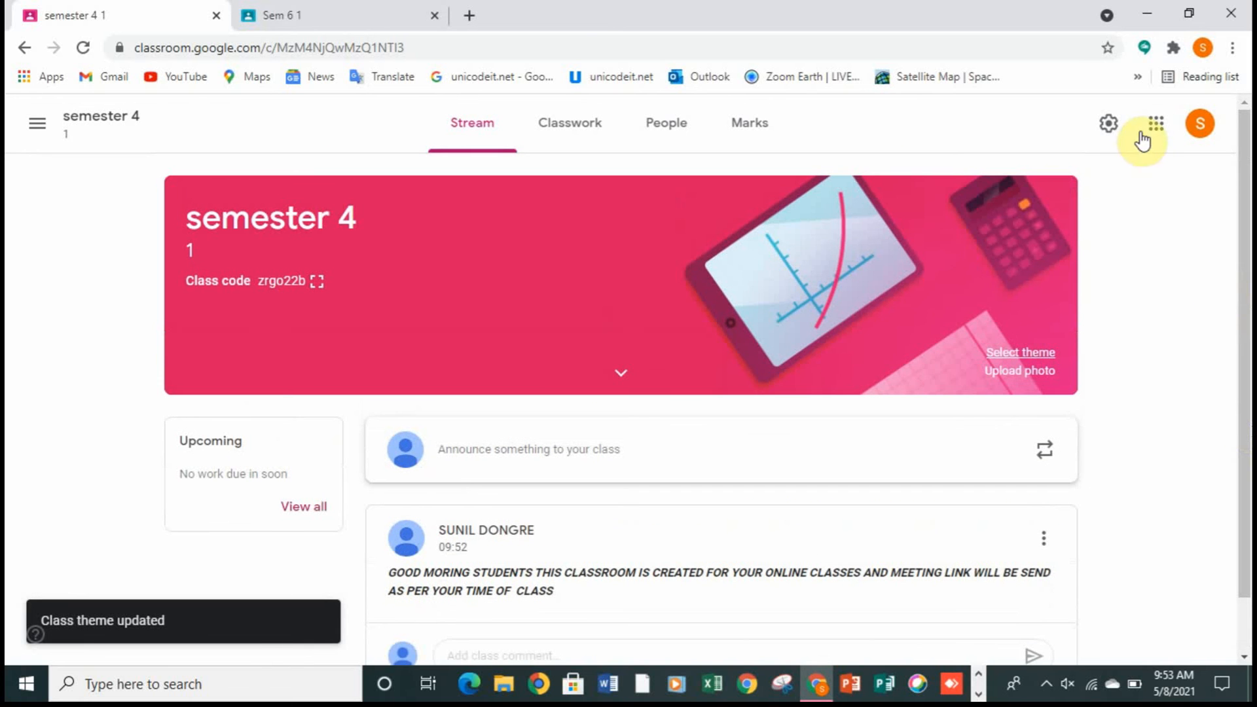
Step: Look through the list of taught classes in the main navigation and the People and Marks pages of semester 4
{"action": "left_click", "coordinate": [37, 124]}
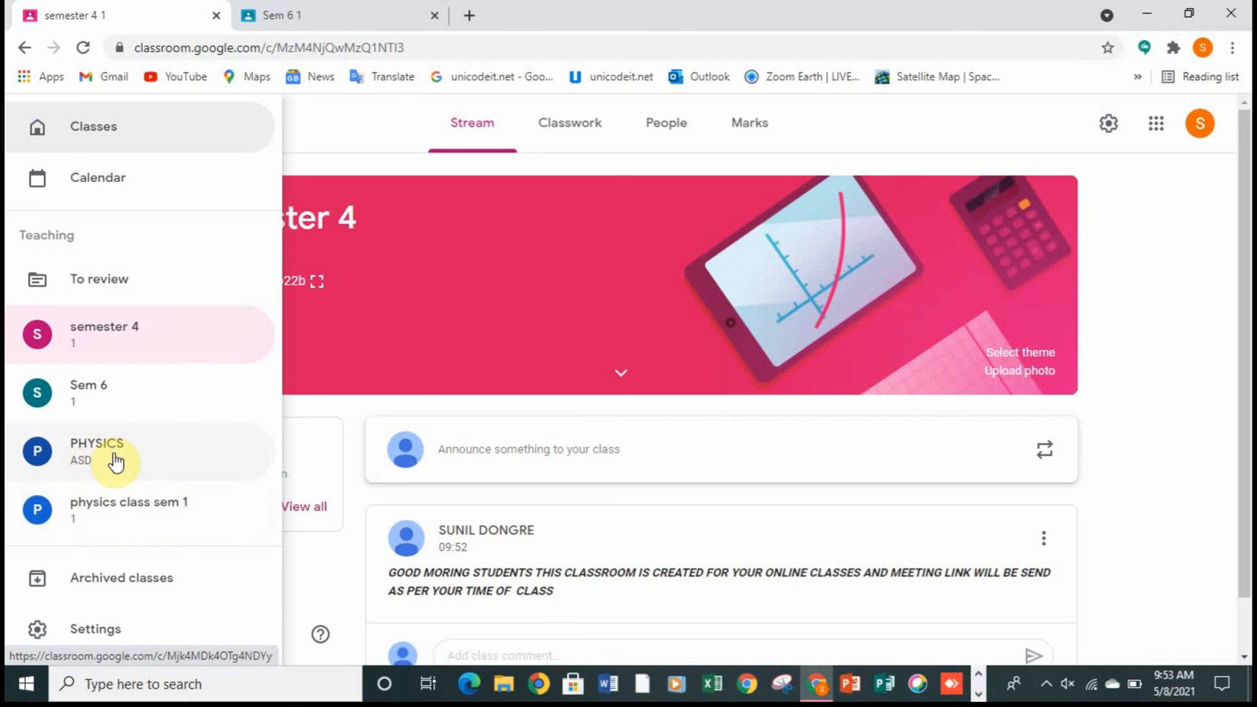
{"action": "left_click", "coordinate": [1191, 269]}
{"action": "left_click", "coordinate": [671, 144]}
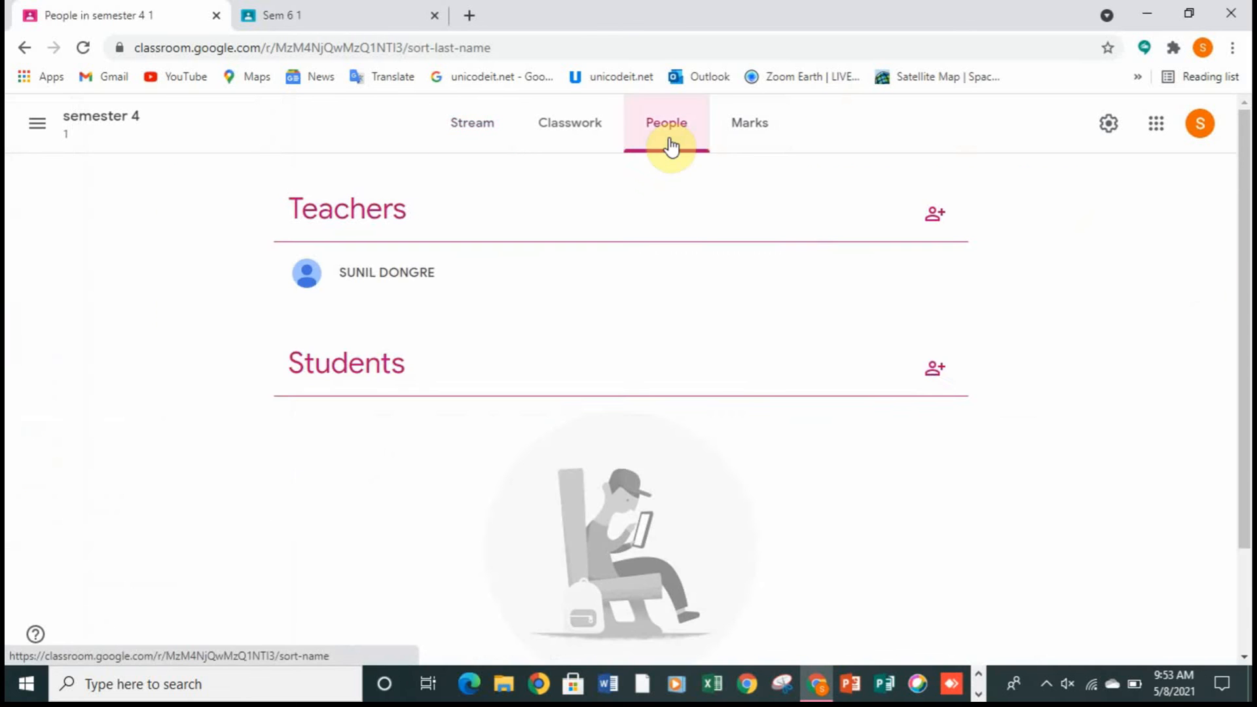
{"action": "left_click", "coordinate": [727, 138]}
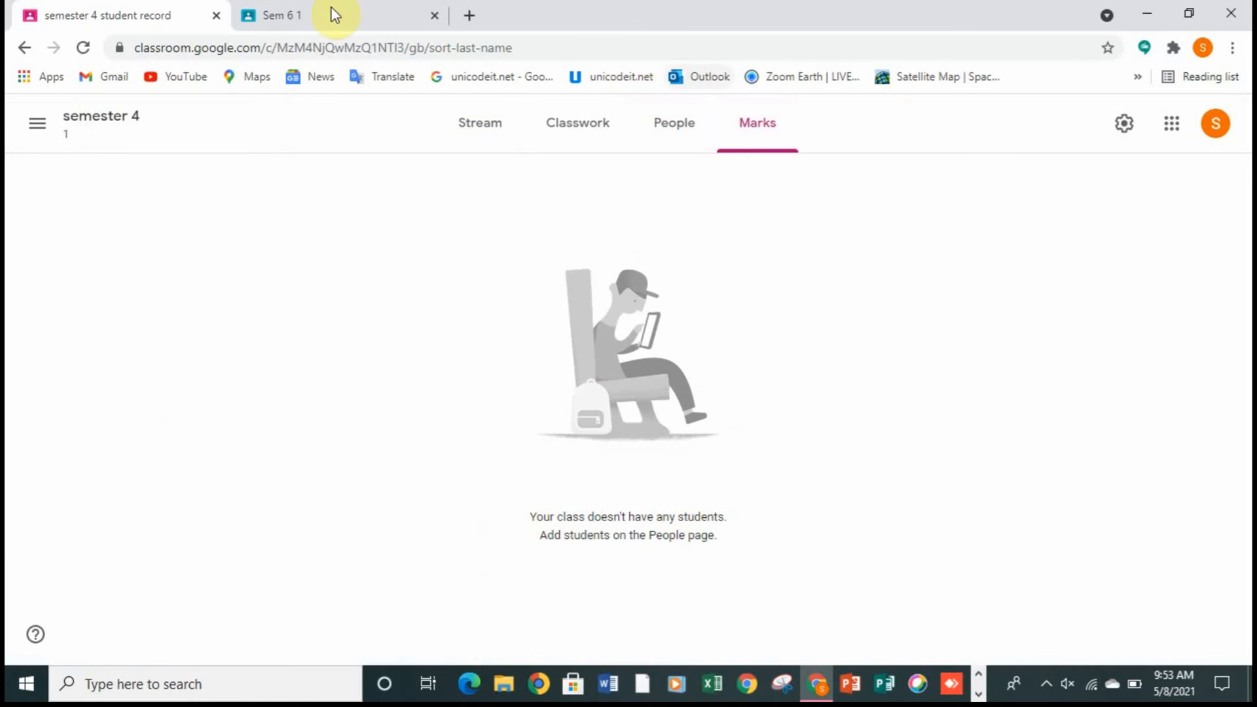
Step: Close the Sem 6 browser tab and reload the semester 4 Marks page
{"action": "left_click", "coordinate": [436, 16]}
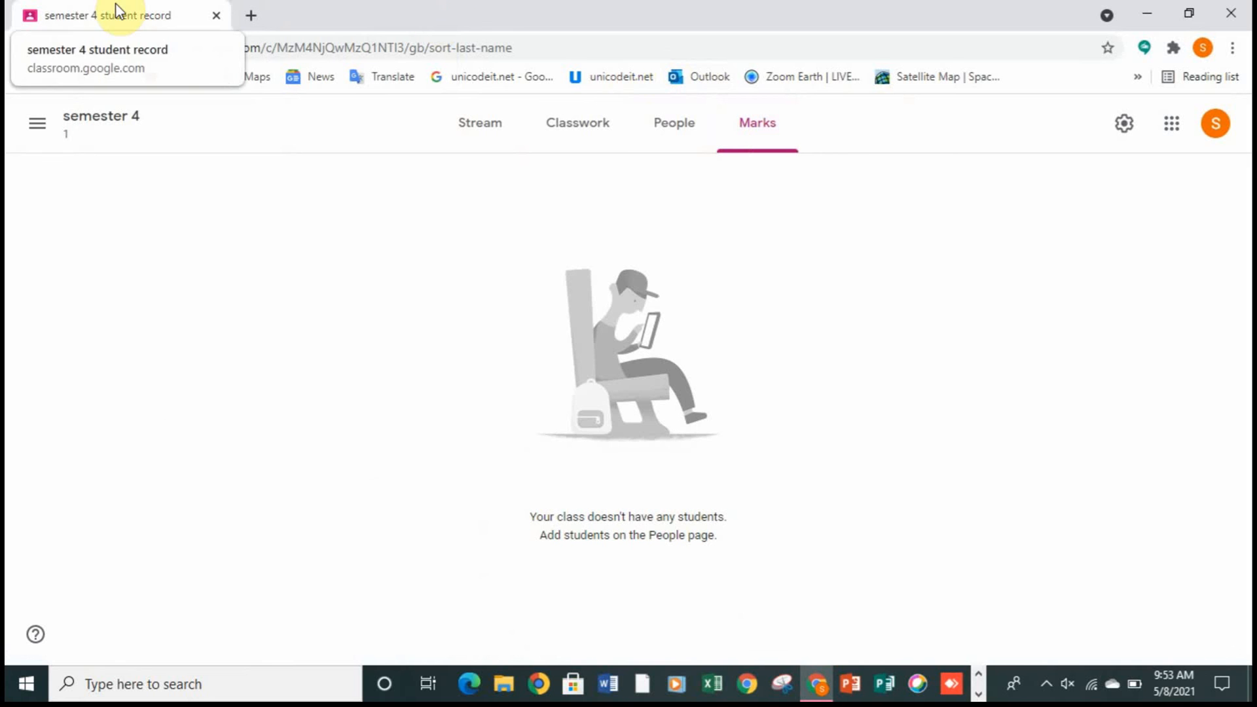
{"action": "left_click", "coordinate": [84, 47]}
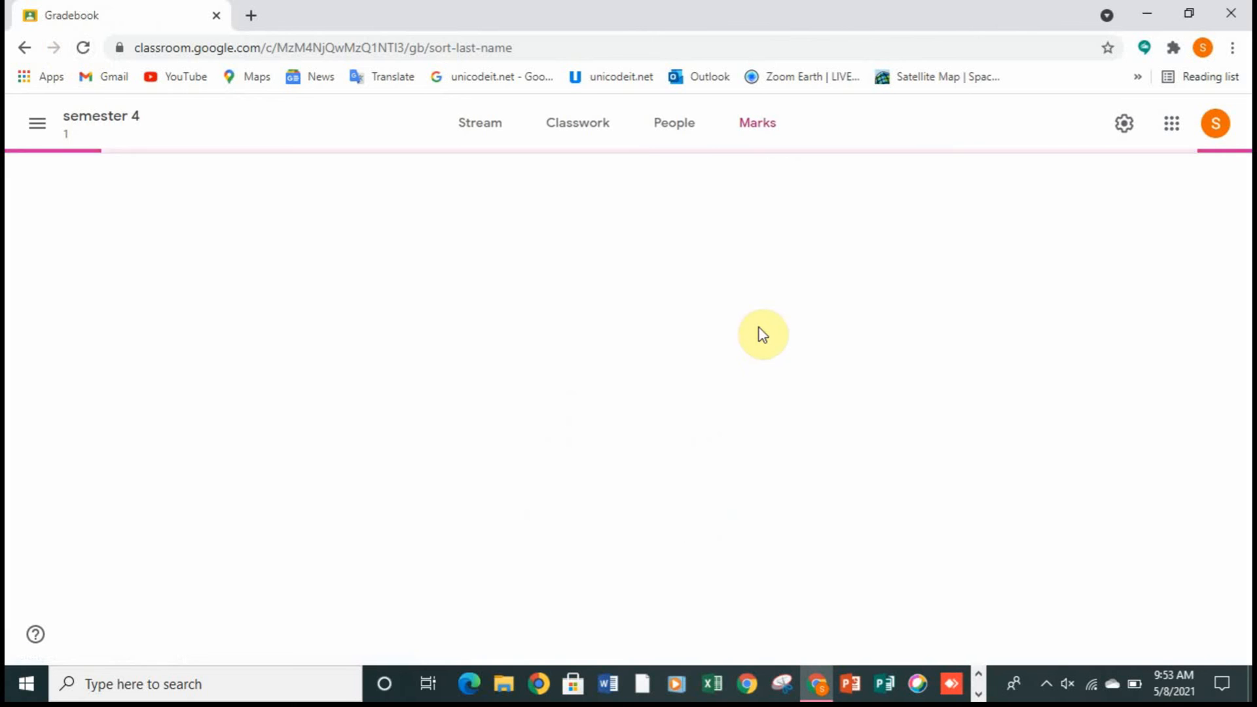
Step: Go back through the visited pages to Classwork and examine the types of classwork that can be created, choosing none
{"action": "left_click", "coordinate": [22, 53]}
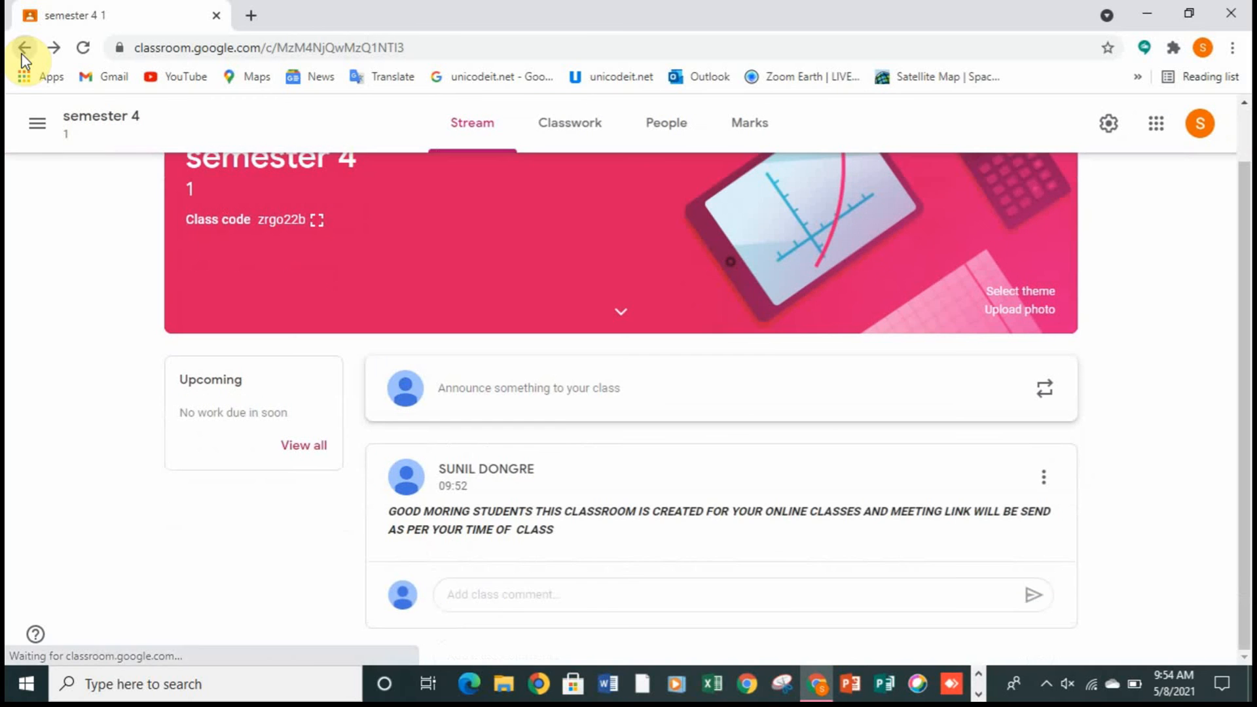
{"action": "left_click", "coordinate": [22, 53]}
{"action": "left_click", "coordinate": [22, 54]}
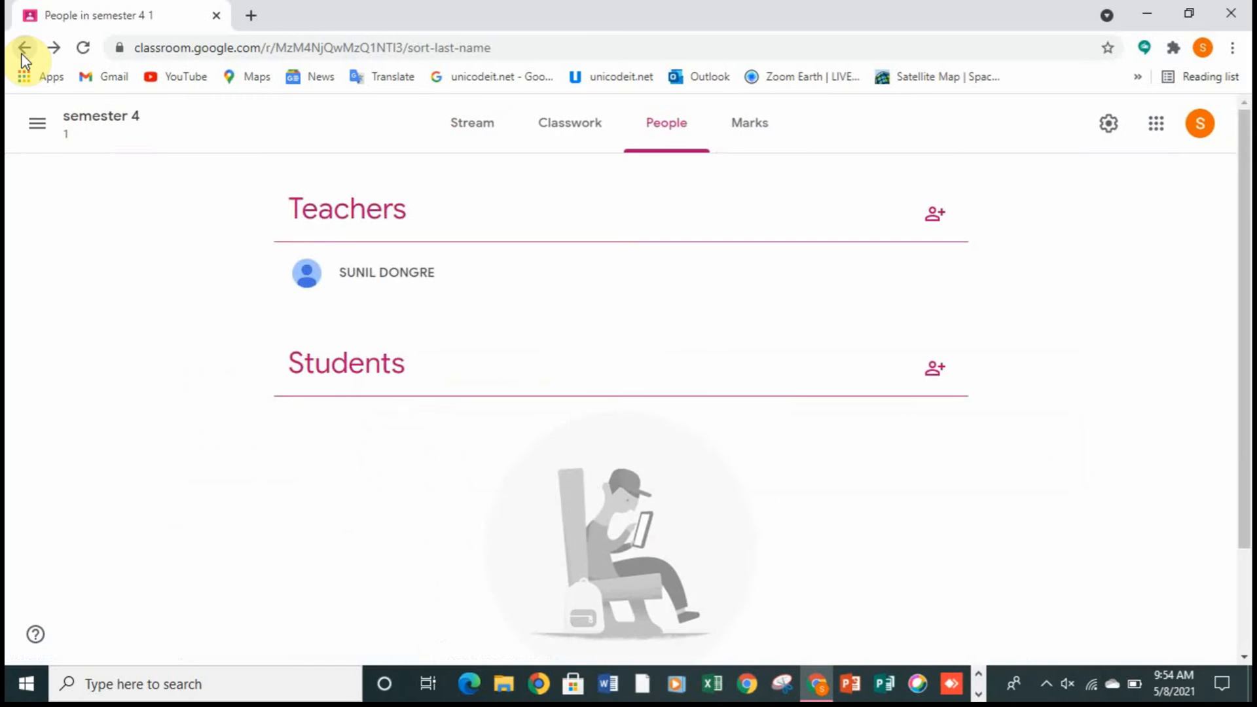
{"action": "left_click", "coordinate": [22, 53]}
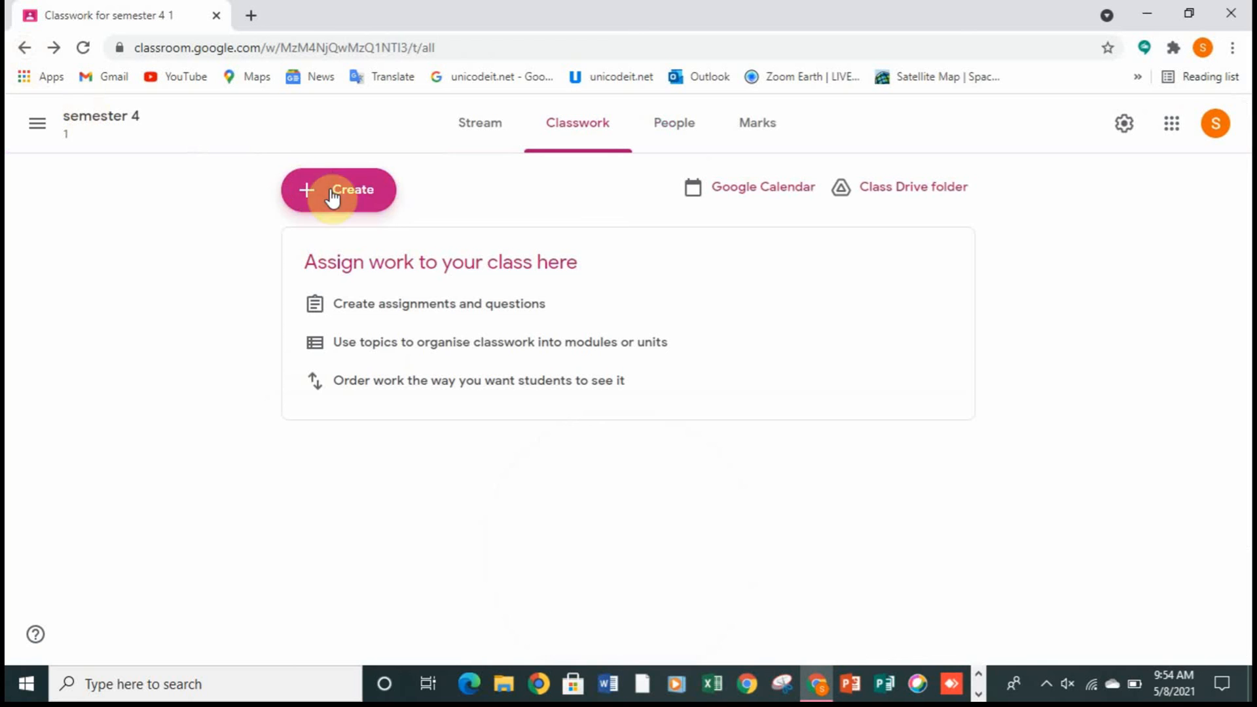
{"action": "left_click", "coordinate": [368, 208]}
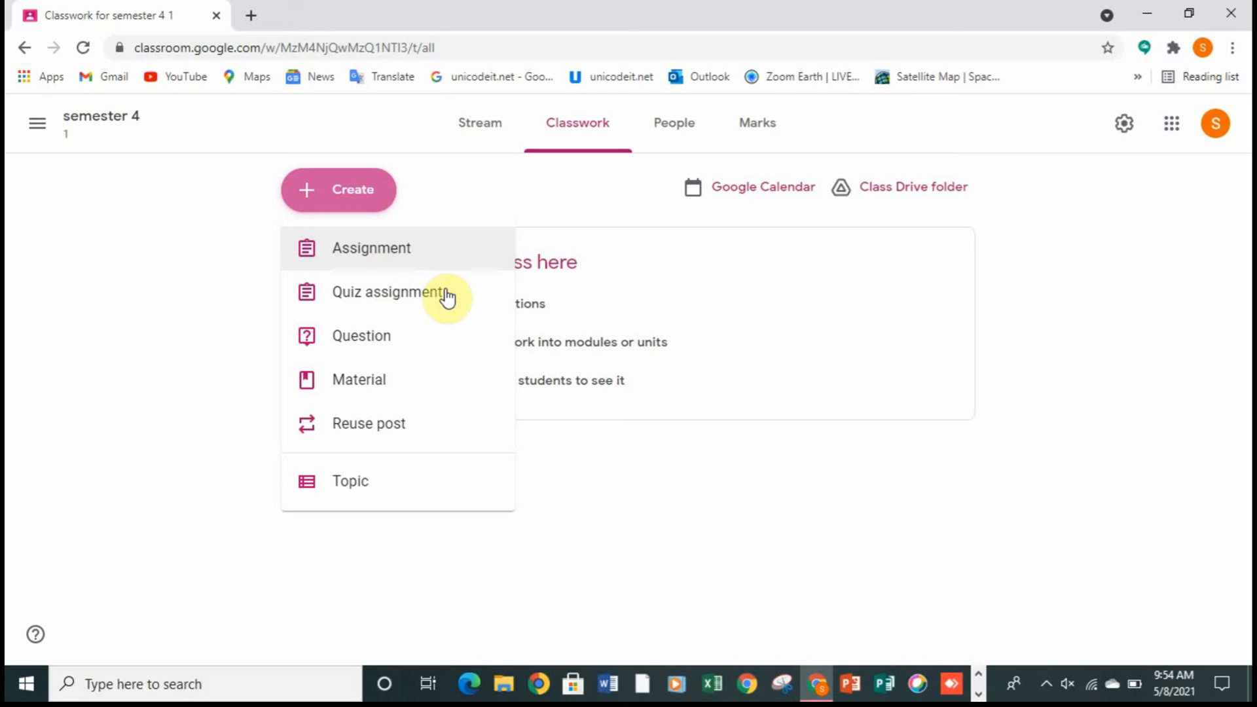
{"action": "left_click", "coordinate": [1059, 474]}
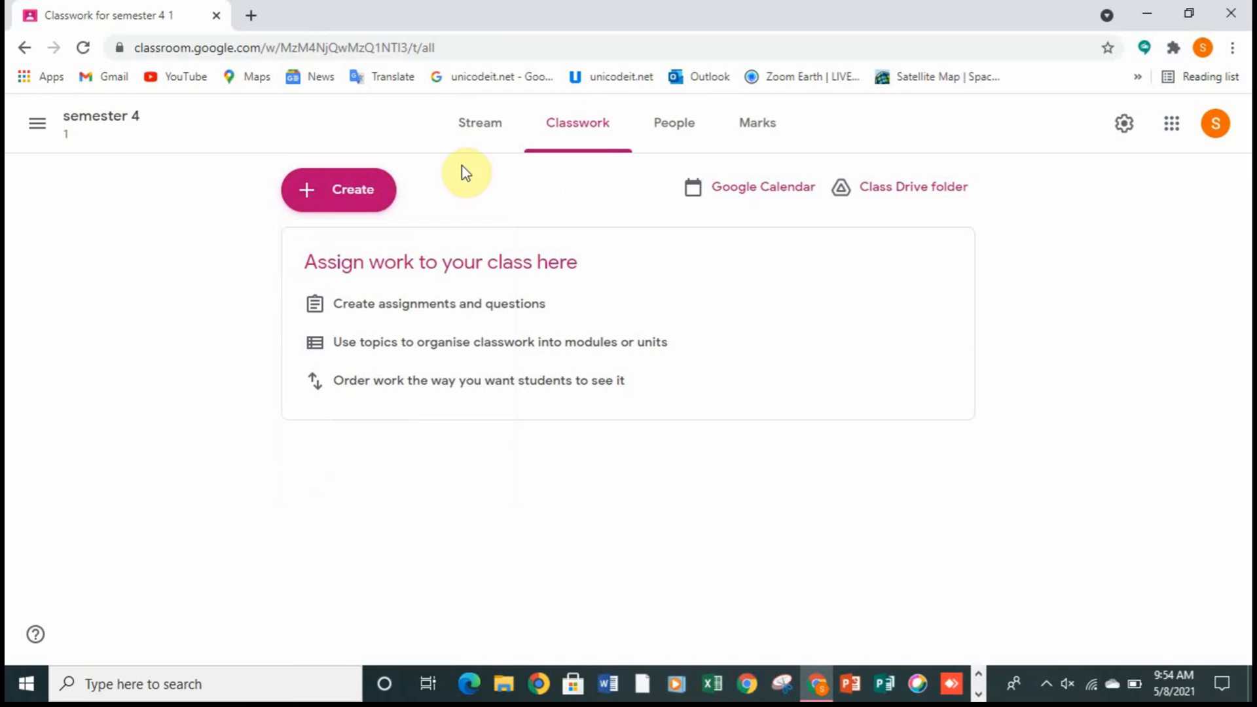
Step: Close the Google Classroom browser tab and dismiss the Outlook connection warning and the Microsoft Exchange dialog without changing any settings
{"action": "left_click", "coordinate": [218, 15]}
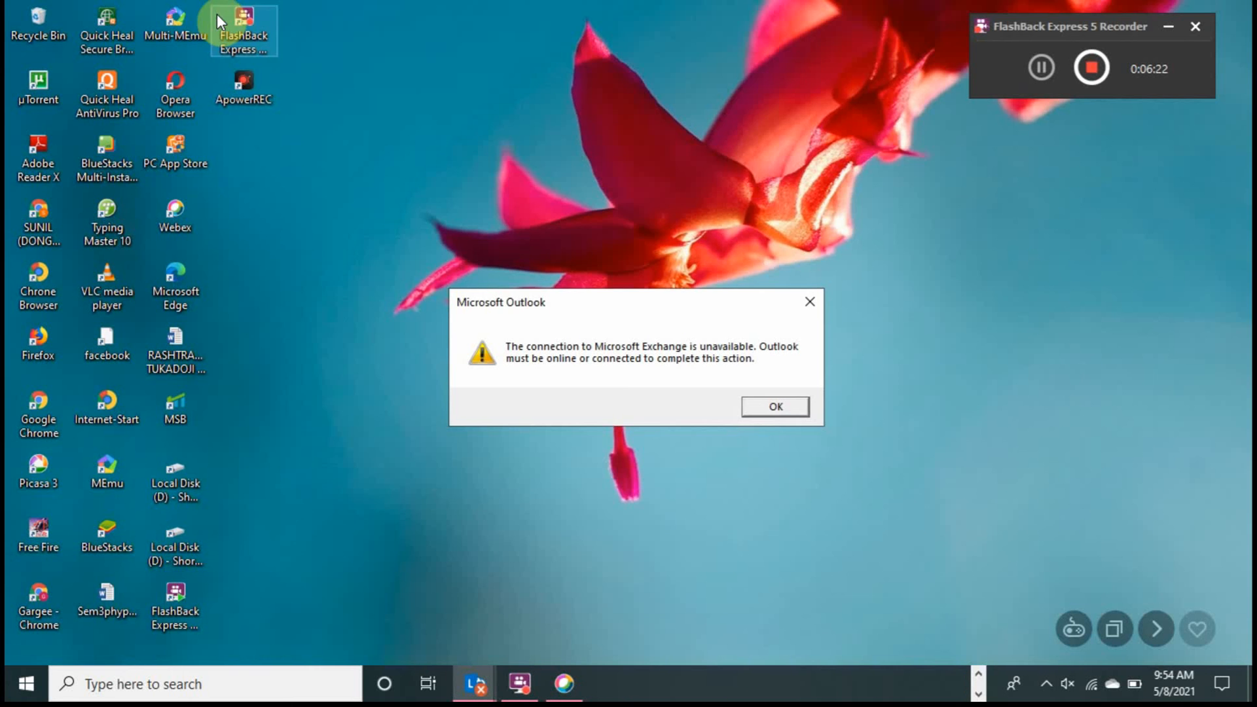
{"action": "left_click", "coordinate": [776, 411]}
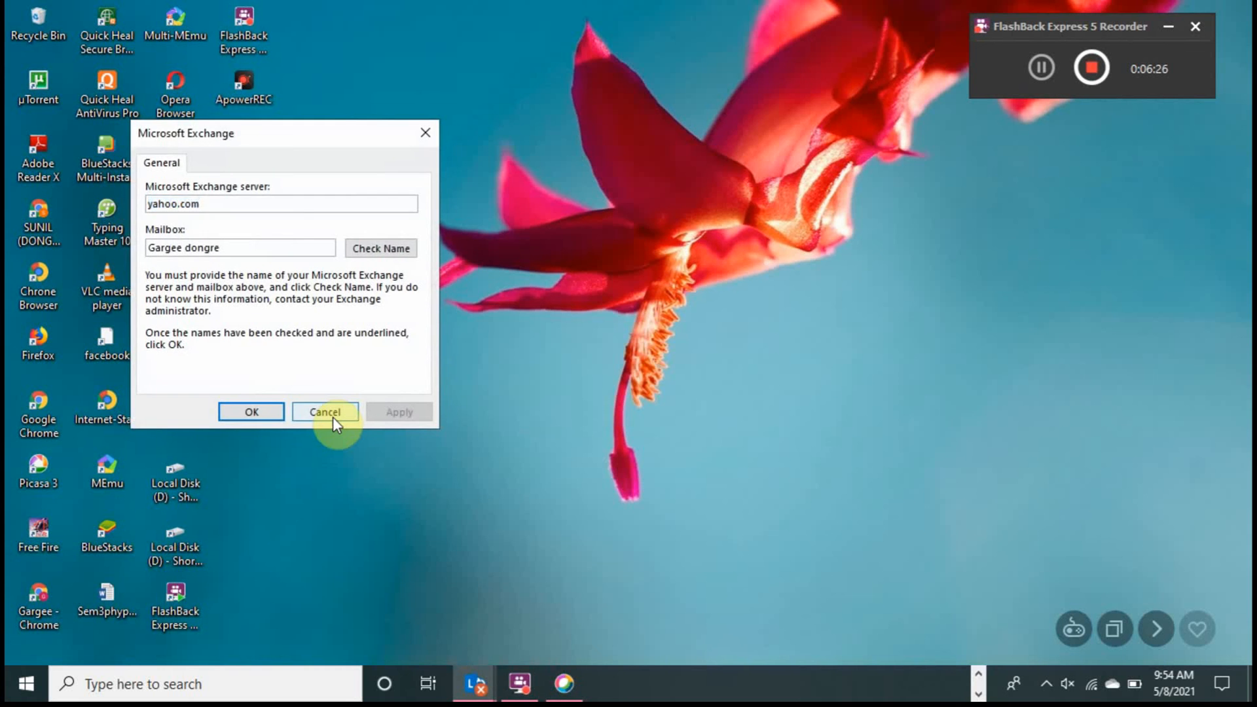
{"action": "left_click", "coordinate": [328, 414]}
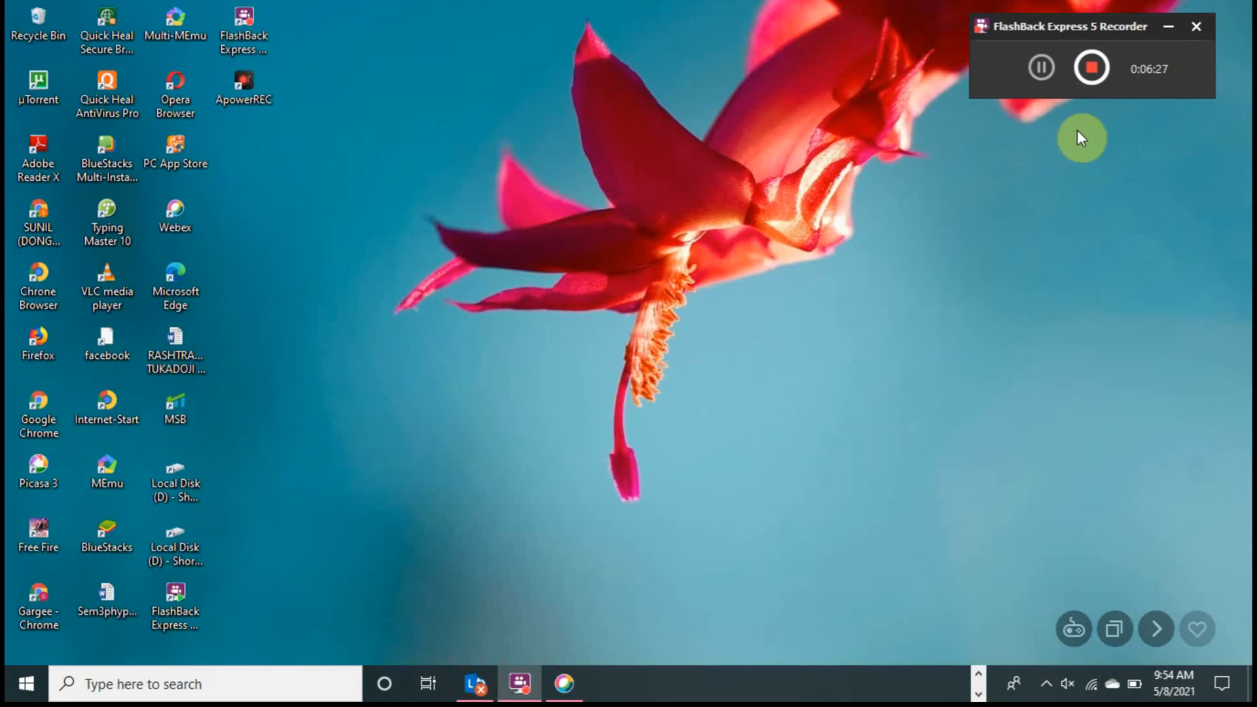
{"action": "left_click", "coordinate": [1091, 70]}
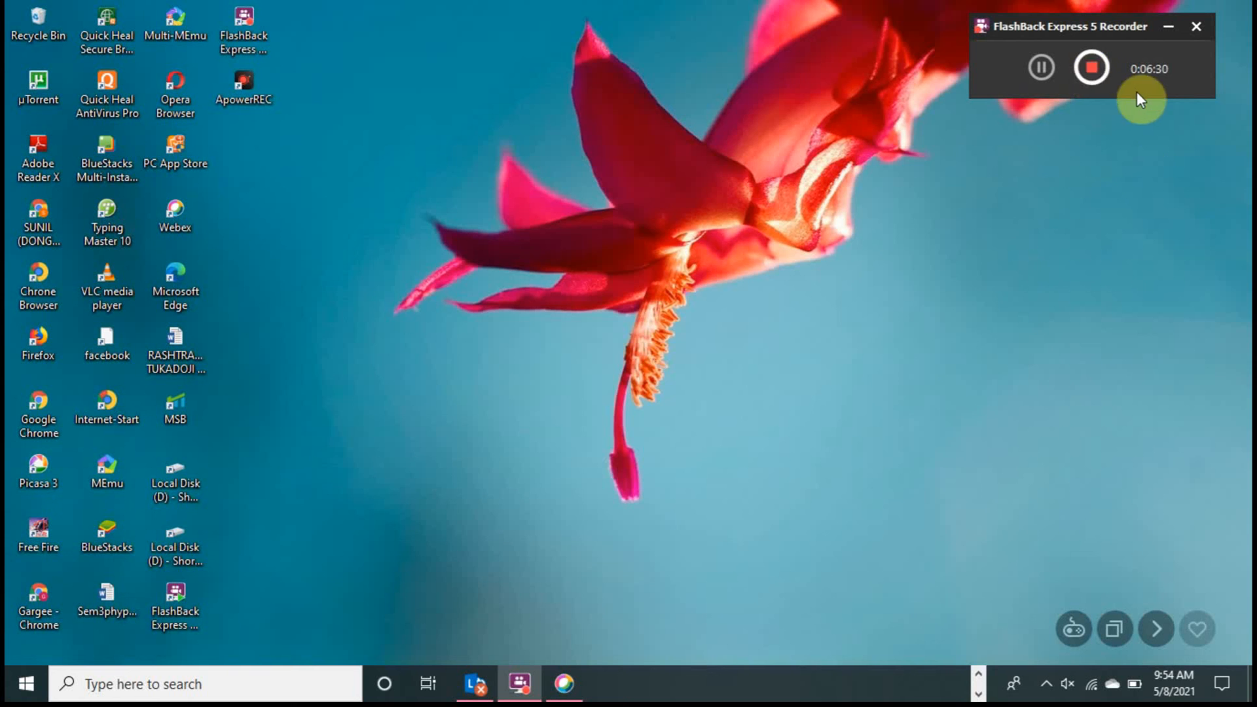